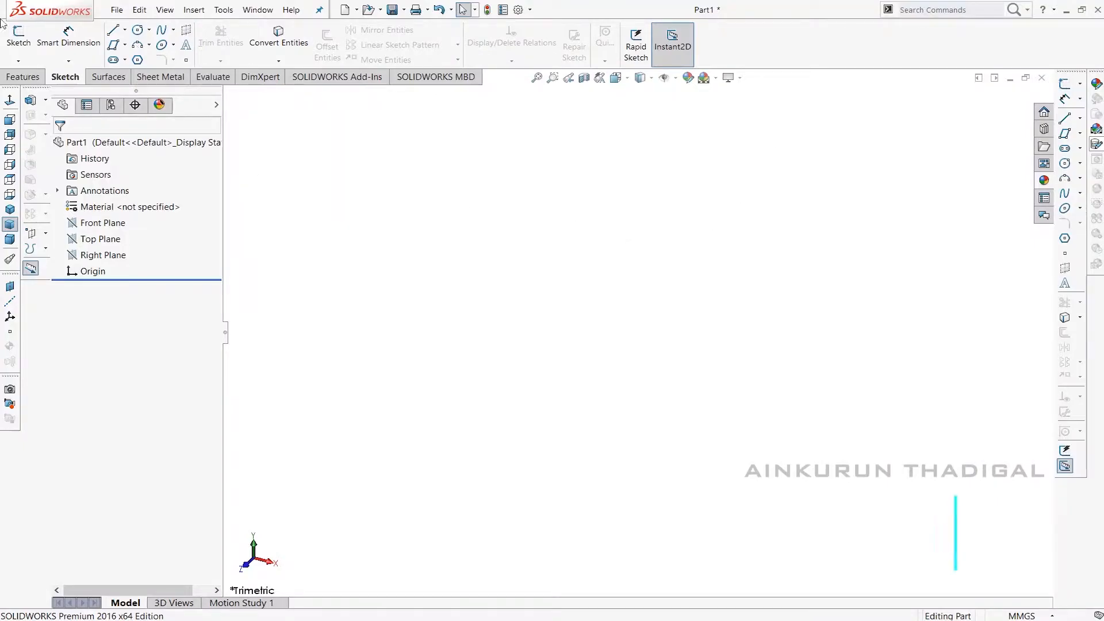
Step: Start a sketch on the Front Plane and draw a center-based circle of about 40 mm radius up and left of the origin
left_click(25, 41)
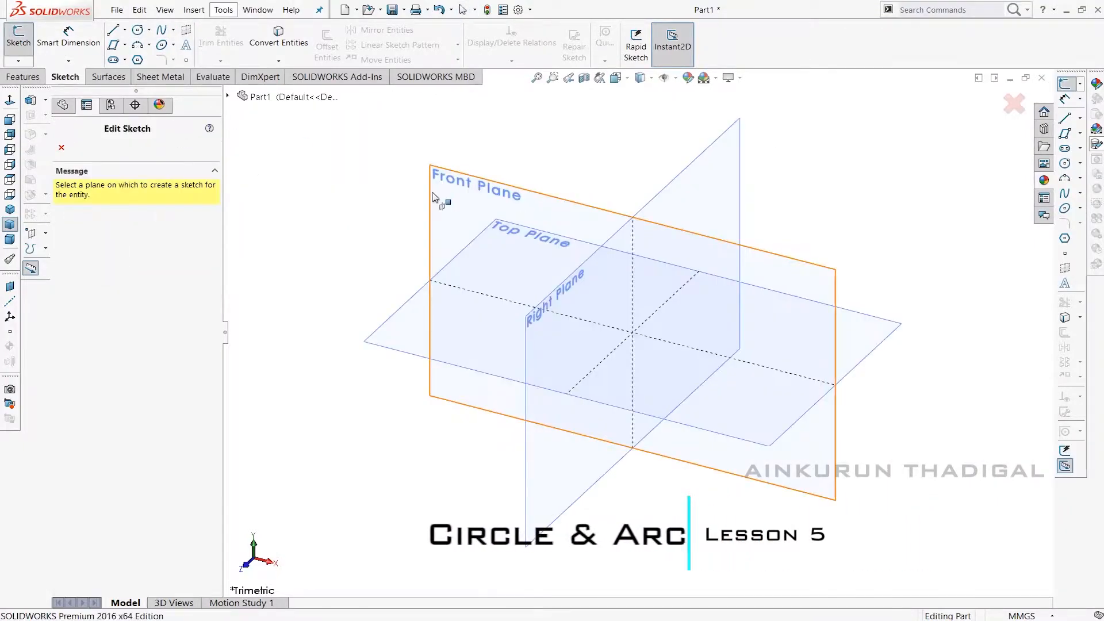
left_click(437, 195)
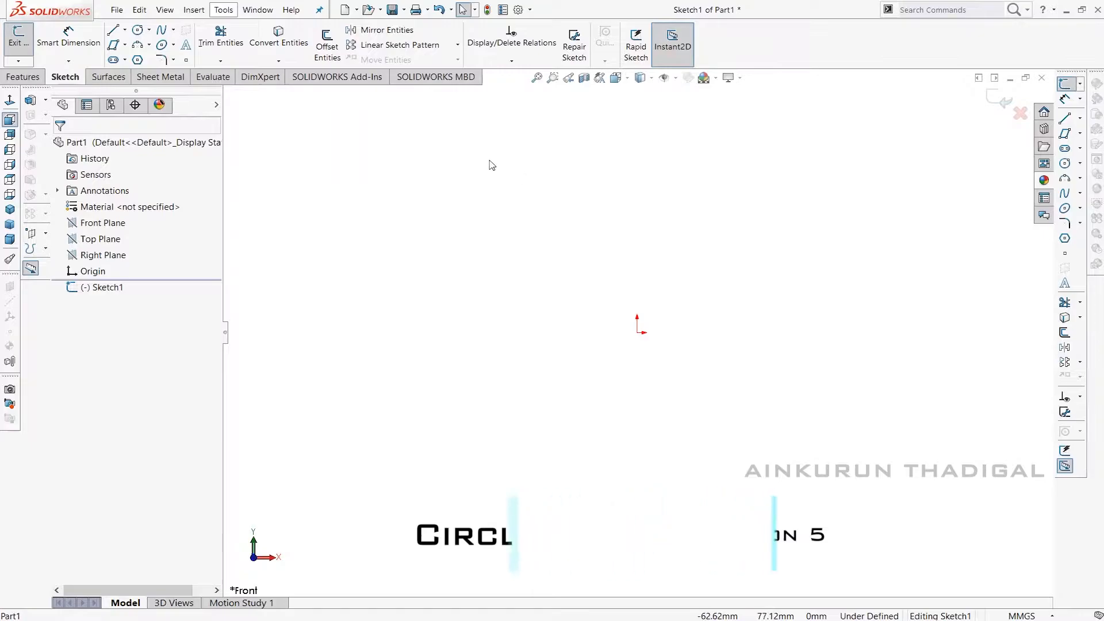
left_click(149, 31)
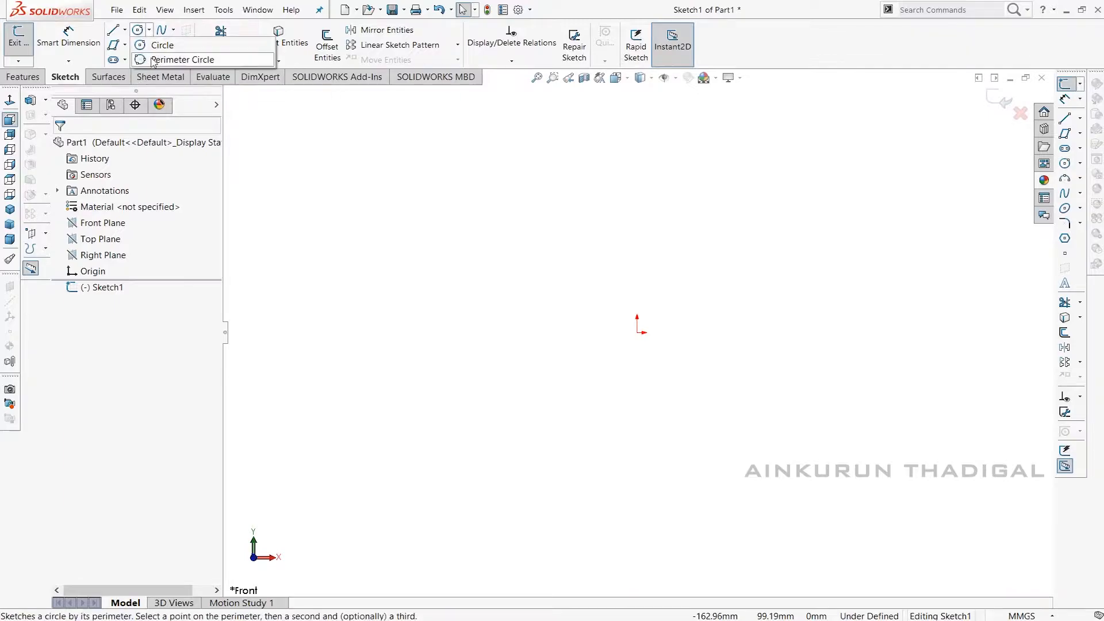
left_click(138, 32)
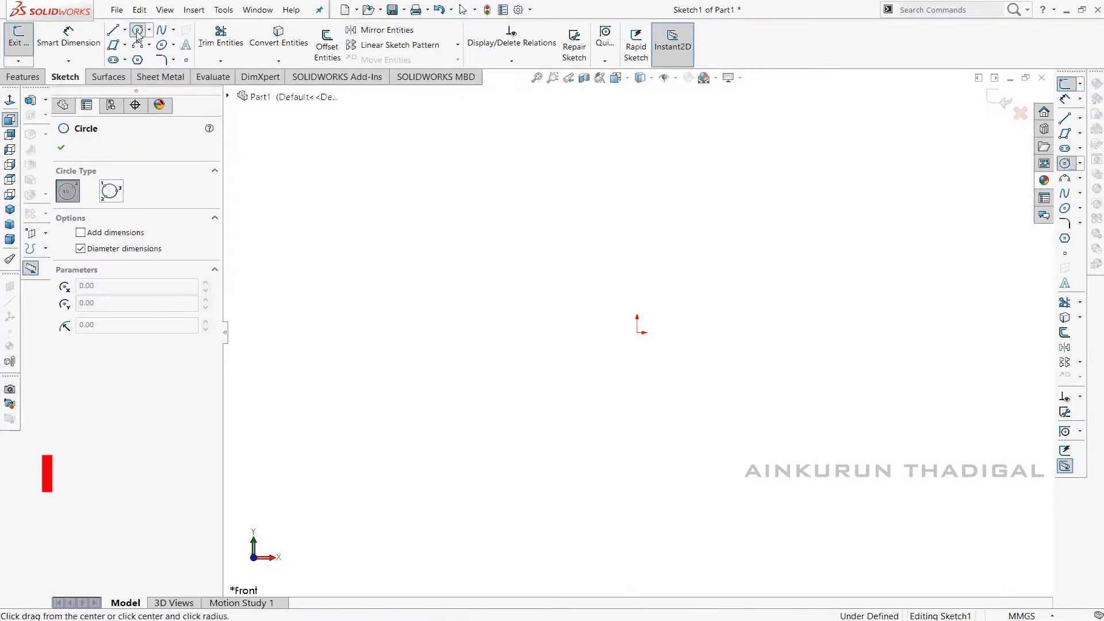
left_click(464, 236)
left_click(534, 305)
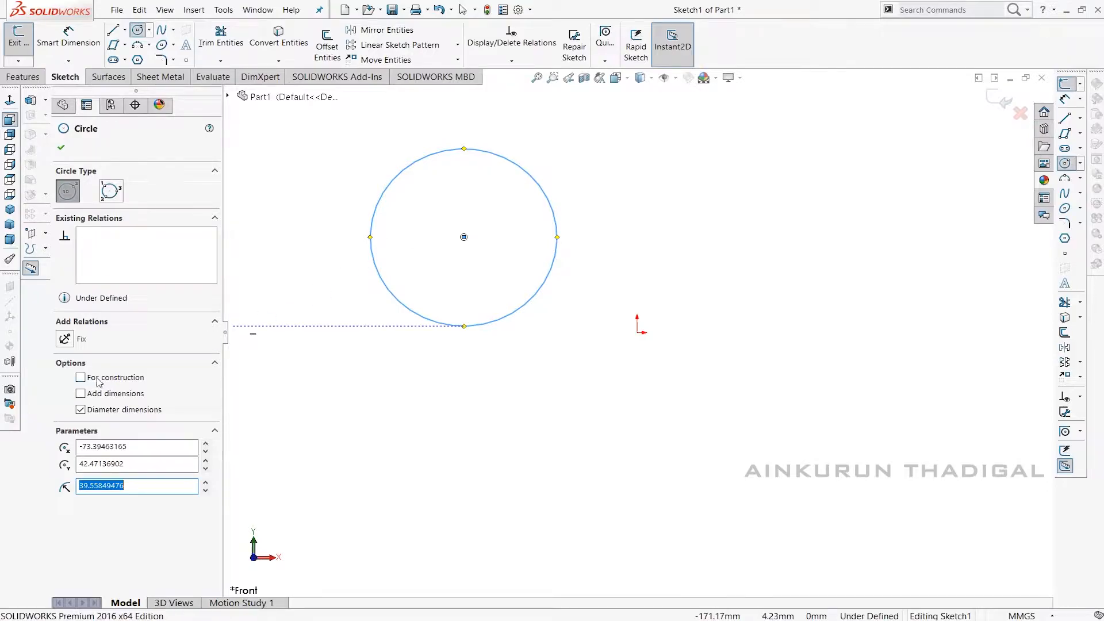
Step: Turn on automatic dimensions for circles and draw a second circle about 93 mm in diameter, up and right of the origin
left_click(97, 378)
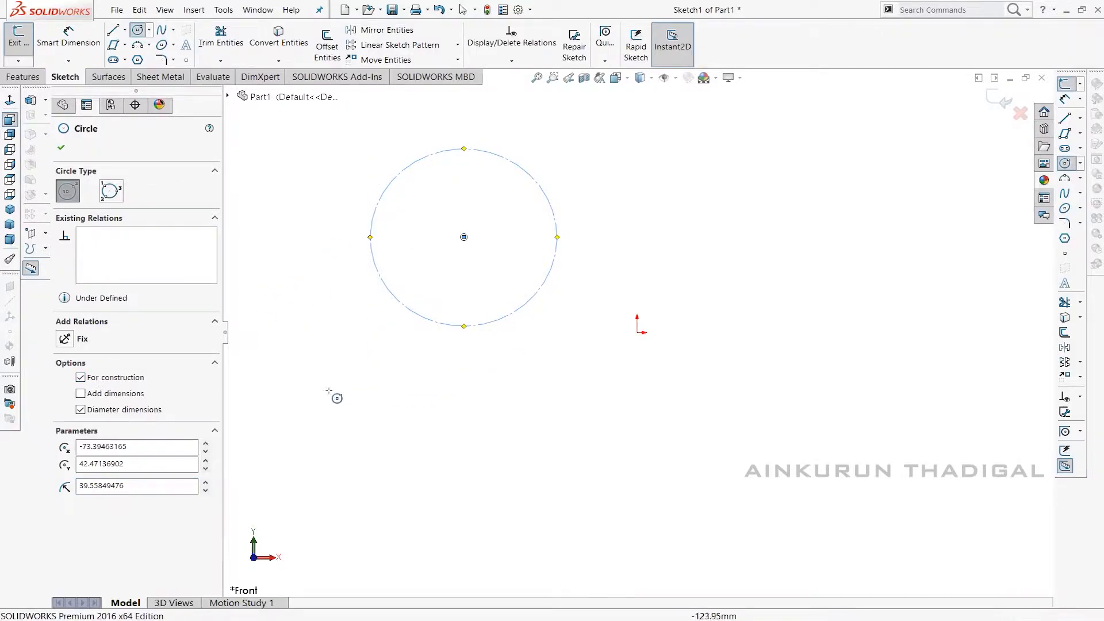
left_click(100, 397)
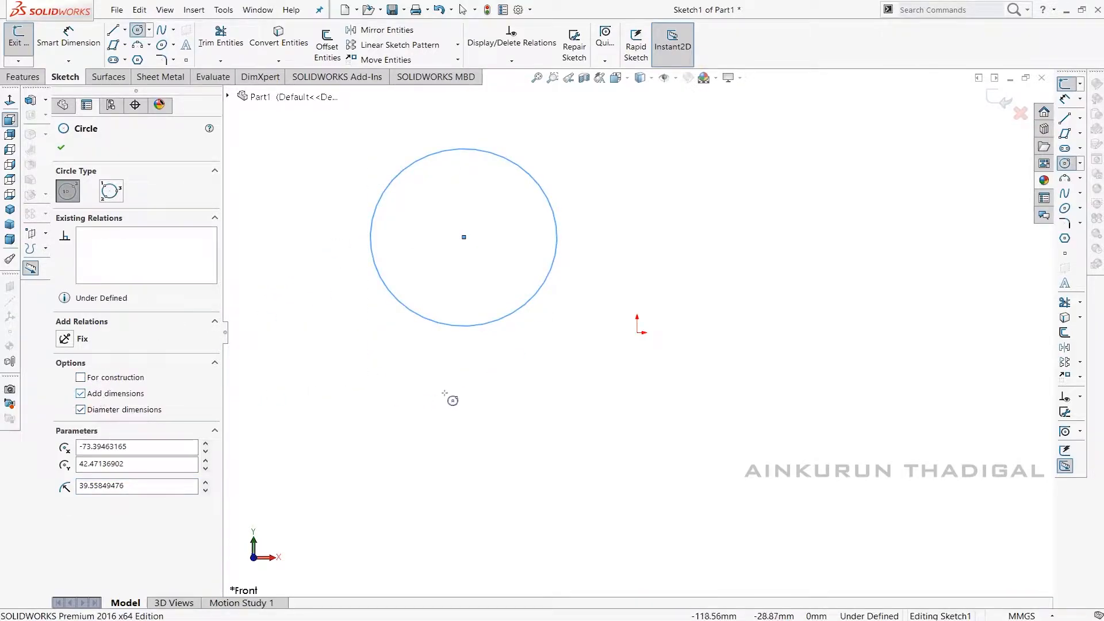
left_click(728, 160)
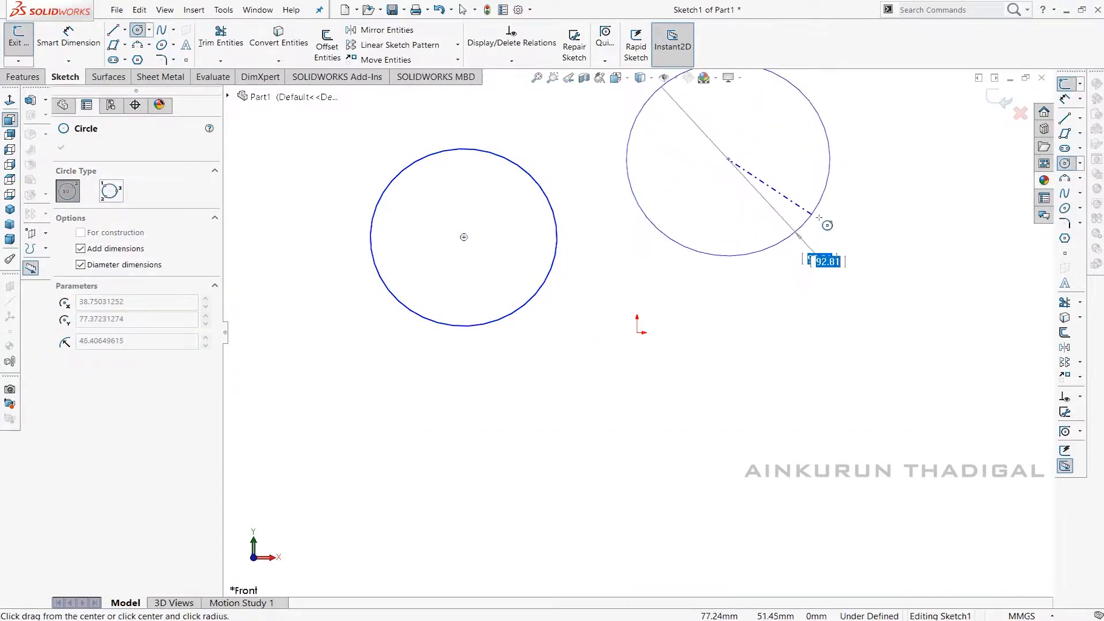
left_click(805, 238)
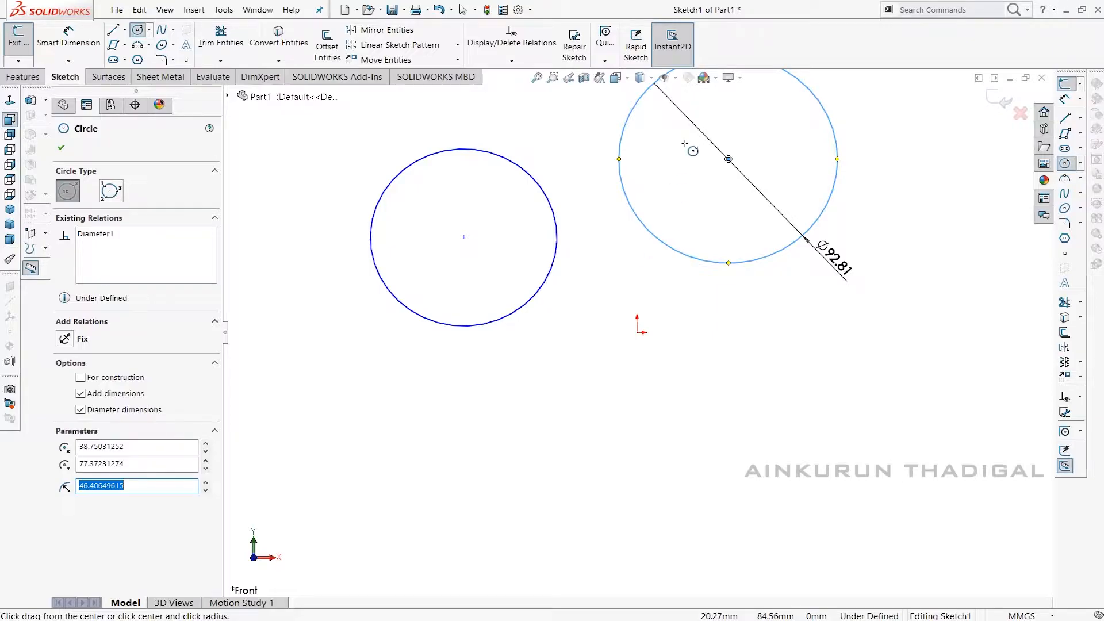
key("Escape")
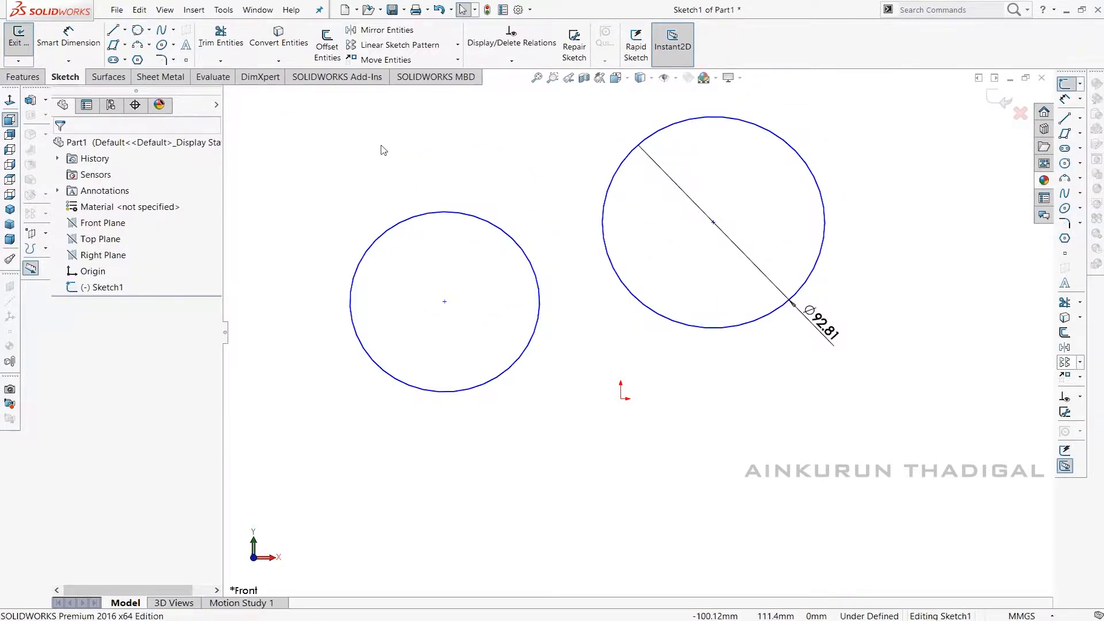
Step: Draw a perimeter circle of about 17 mm radius between the two existing circles, tangent to both
left_click(150, 32)
left_click(167, 61)
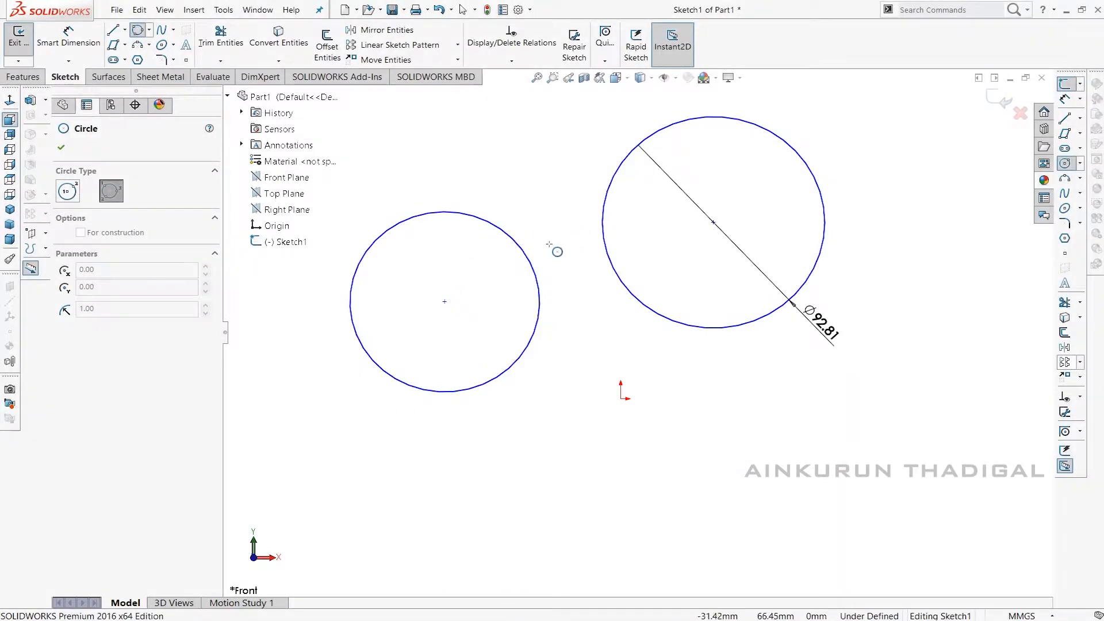
left_click(603, 246)
left_click(540, 278)
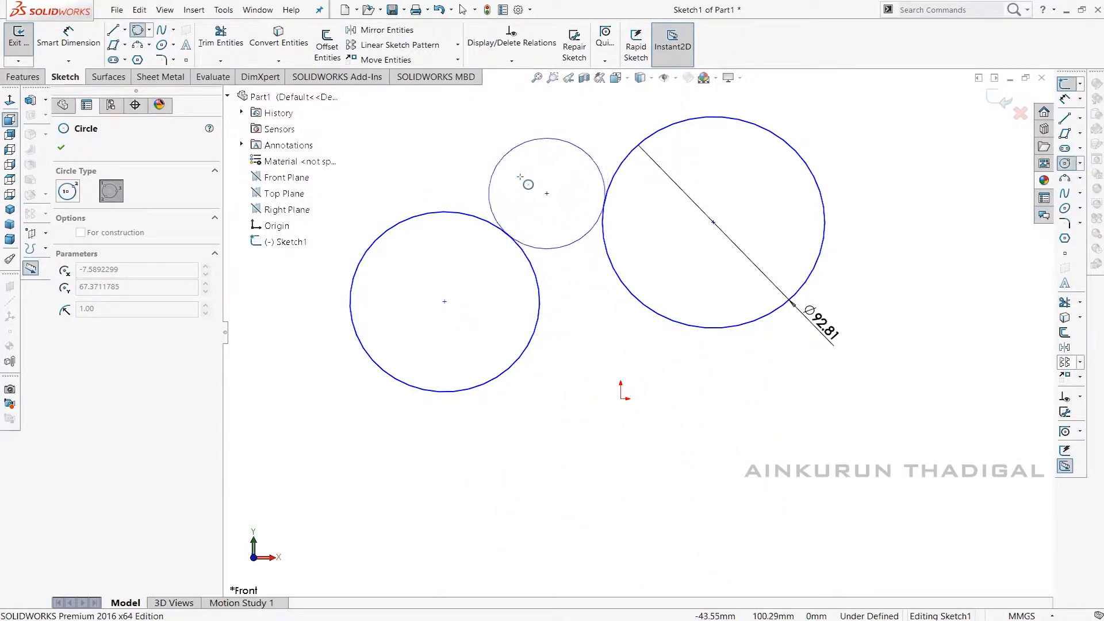
scroll(630, 491, "up", 1)
scroll(630, 492, "up", 8)
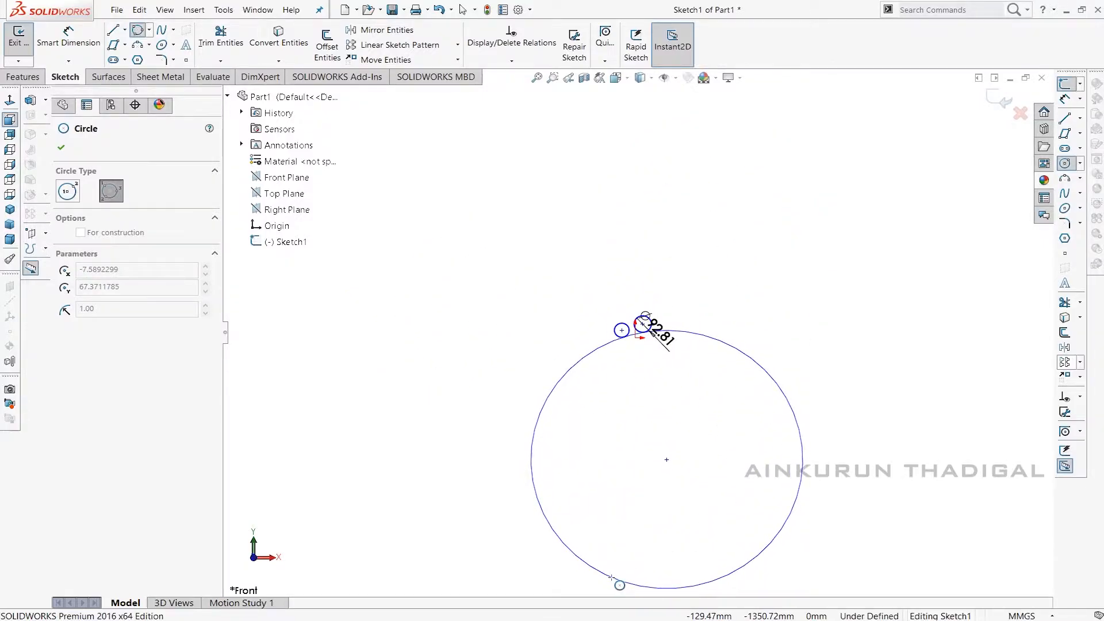
scroll(633, 325, "down", 4)
left_click(643, 335)
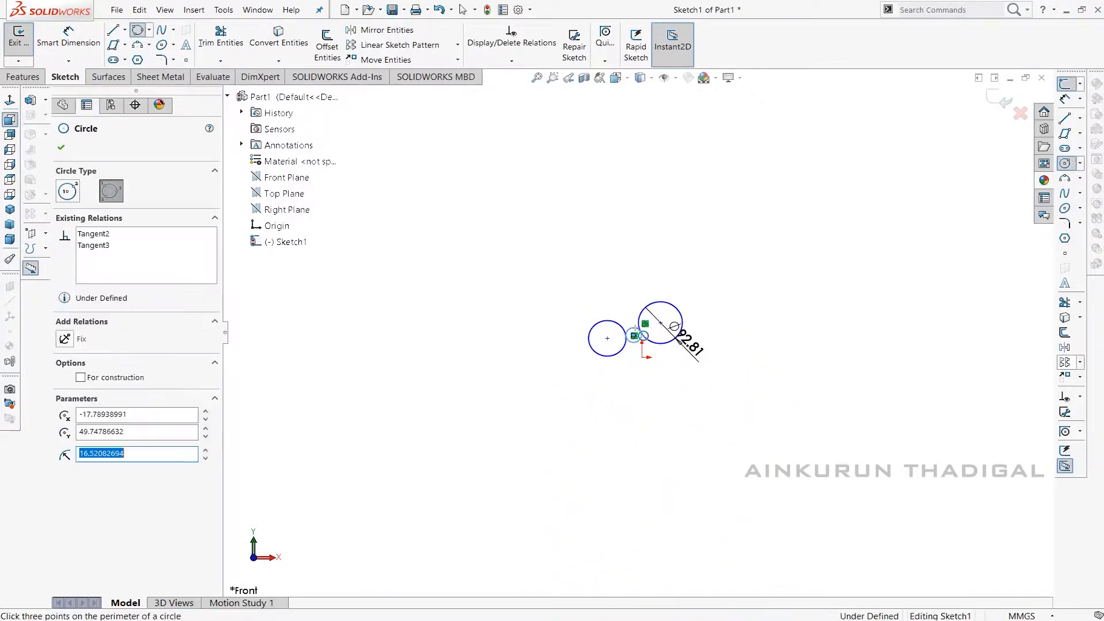
right_click(641, 271)
left_click(654, 272)
Step: Resize the left circle and the middle tangent circle freehand, first larger, and finish with both smaller than the dimensioned circle
scroll(654, 272, "down", 5)
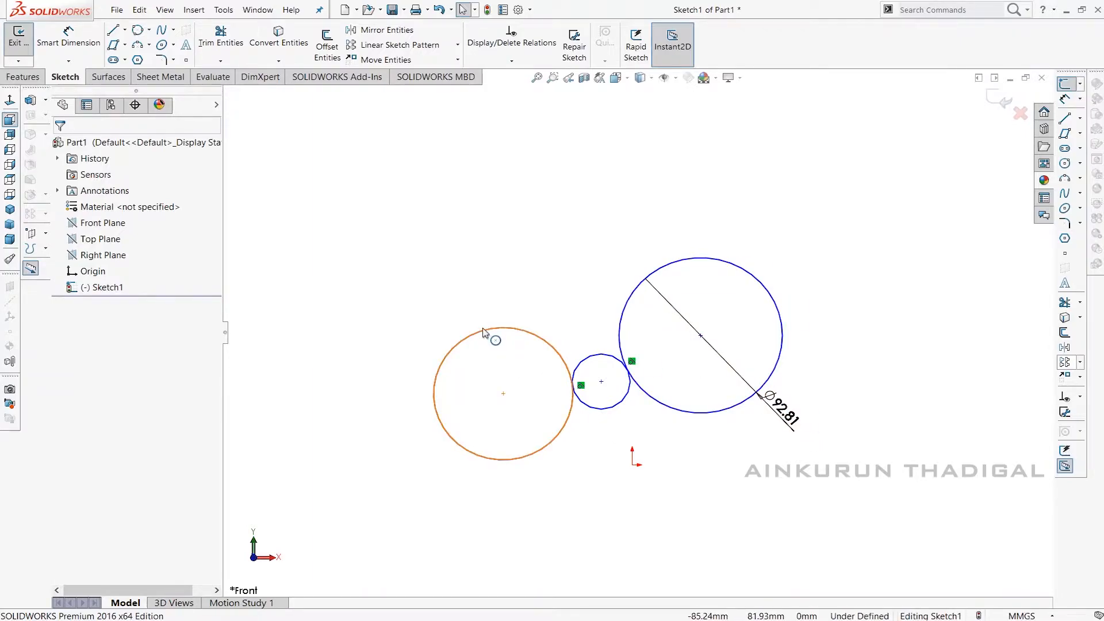
left_click_drag(483, 332, 412, 259)
mouse_move(600, 353)
left_mouse_down()
mouse_move(589, 296)
mouse_move(608, 352)
mouse_move(599, 369)
left_mouse_up()
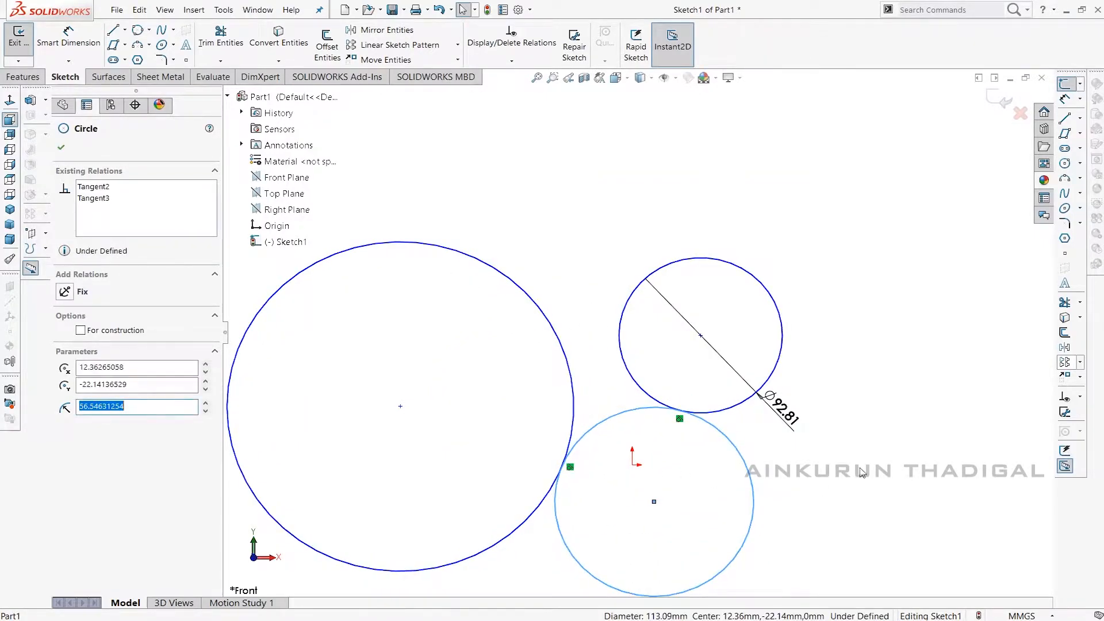
left_click(777, 363)
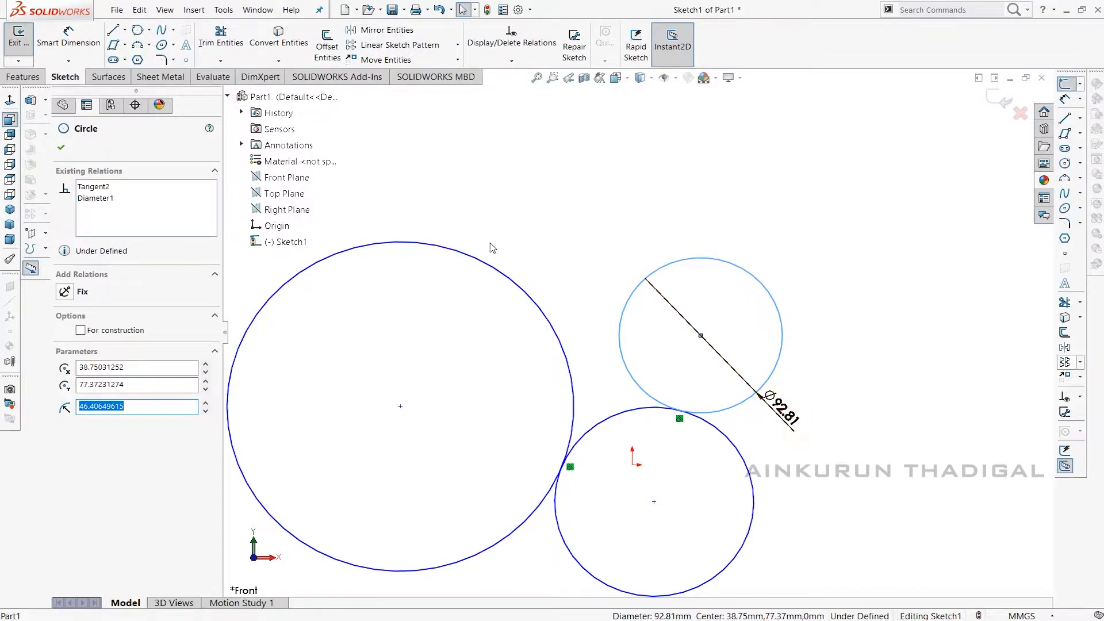
left_click_drag(328, 266, 581, 415)
left_click_drag(724, 572, 673, 532)
left_click(771, 487)
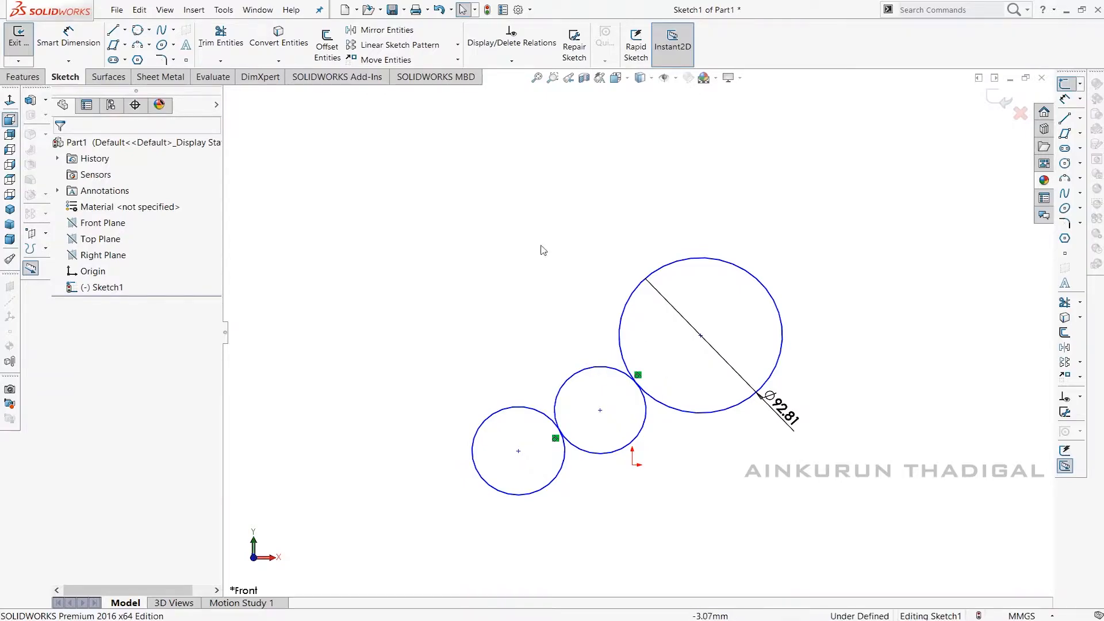
Step: Draw a centerpoint arc of about 81 mm radius above the circles, ending on the dimensioned circle, and attach its free end to the left circle
left_click(151, 46)
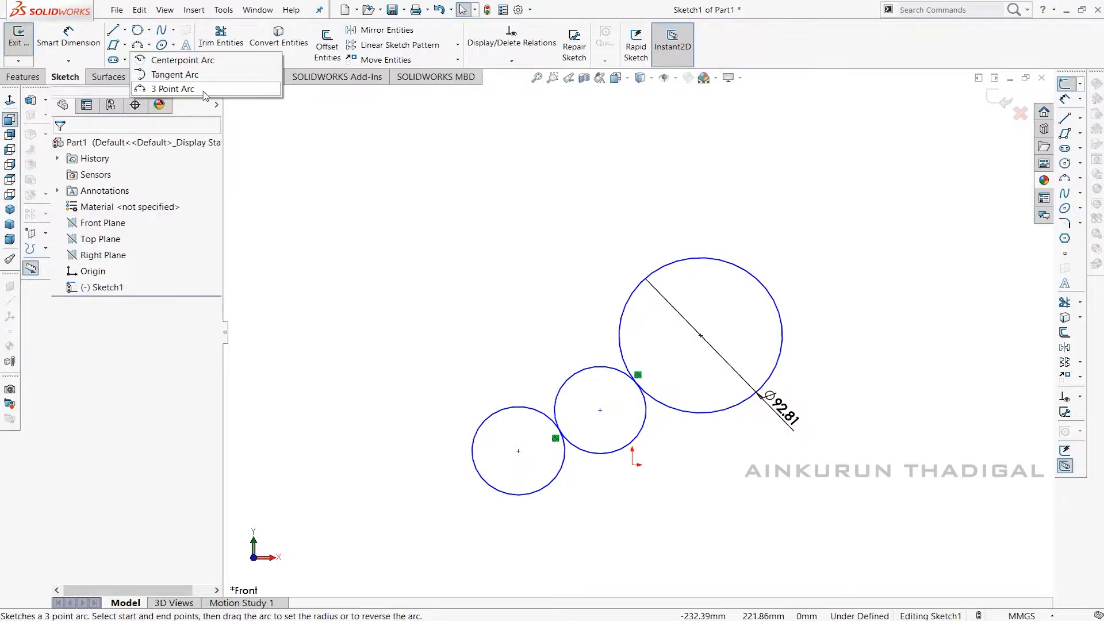
left_click(181, 61)
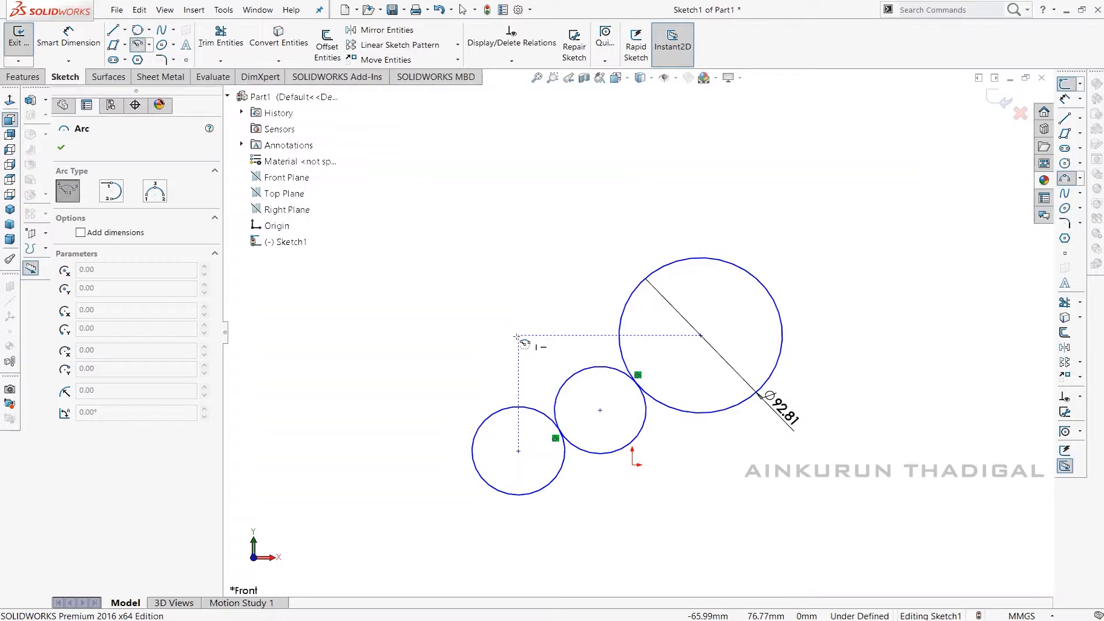
left_click(517, 336)
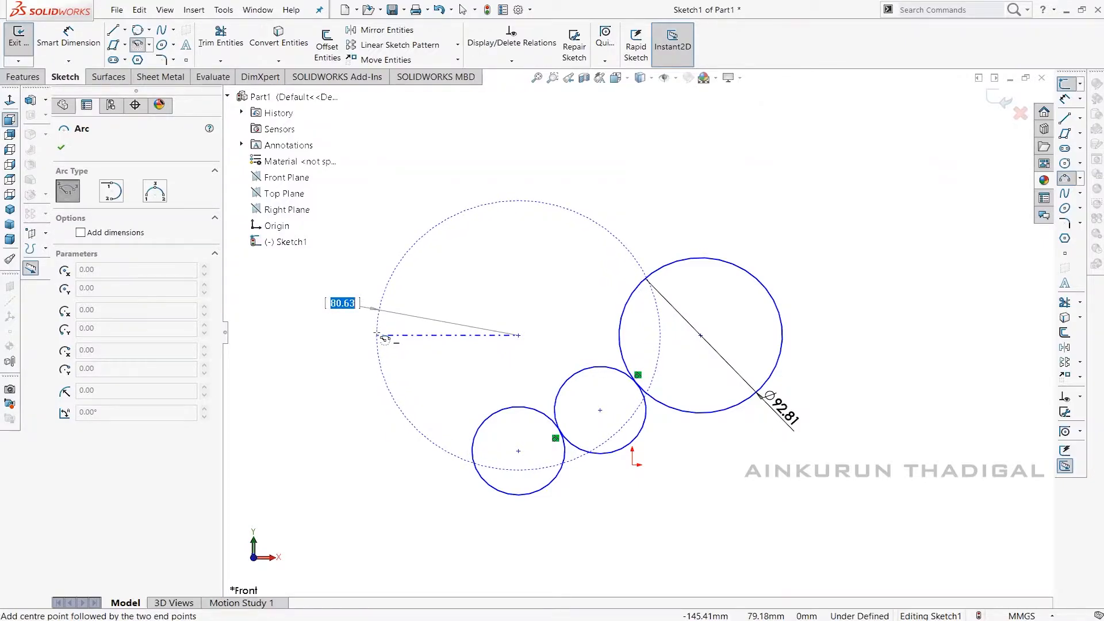
left_click(376, 334)
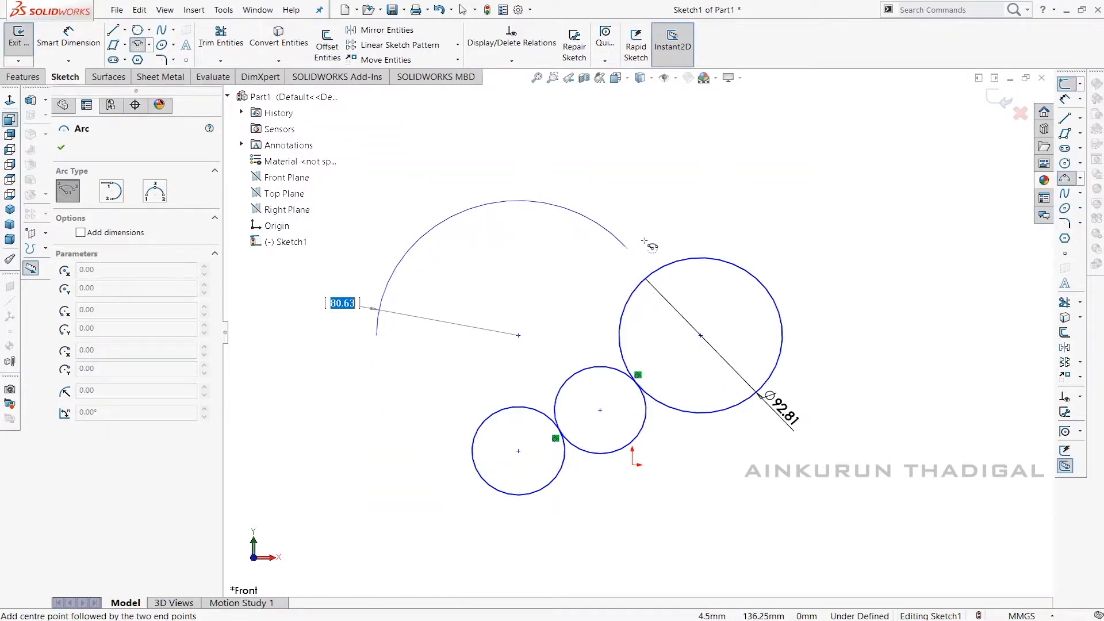
left_click(655, 276)
right_click(665, 200)
left_click(684, 210)
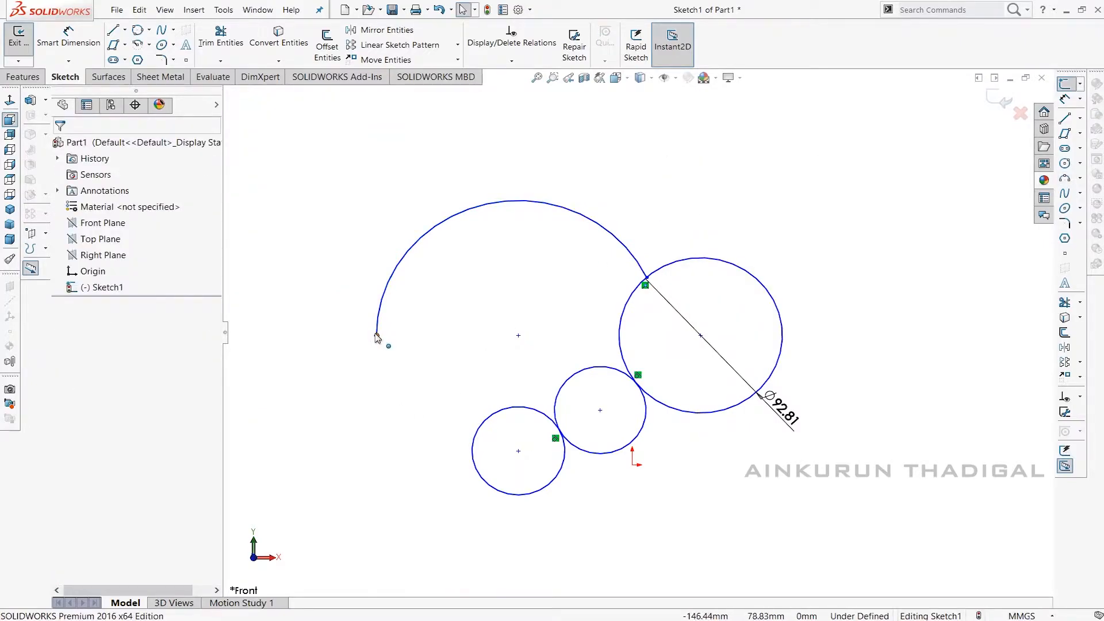
left_click_drag(377, 336, 386, 386)
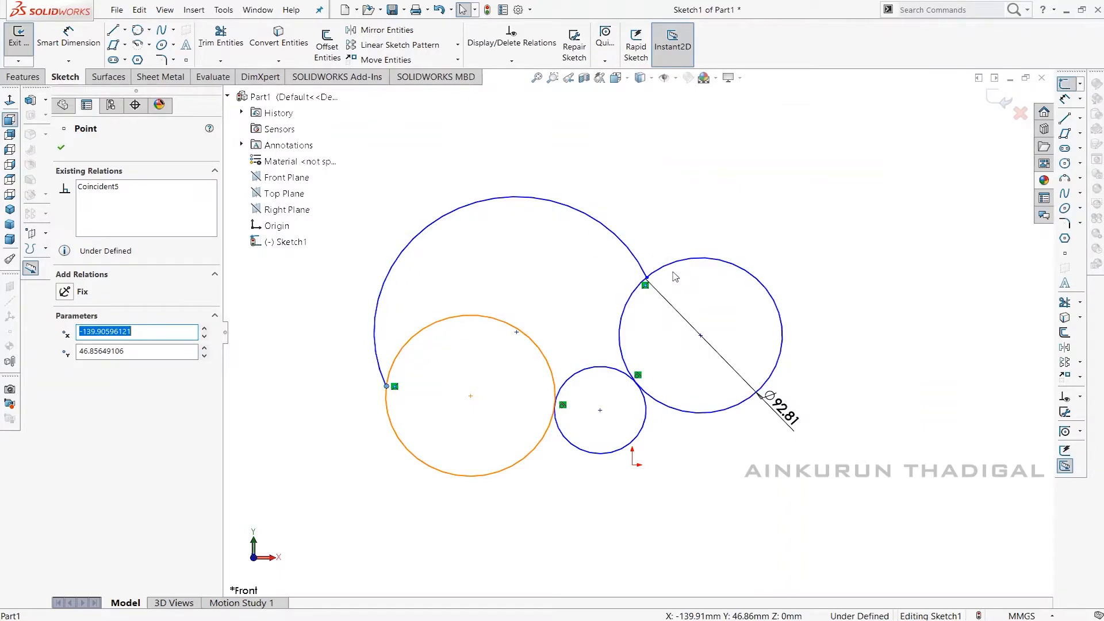
Step: Draw a centerpoint arc of about 57 mm radius centered on the dimensioned circle's lowest point, ending on that circle's right side
left_click(148, 44)
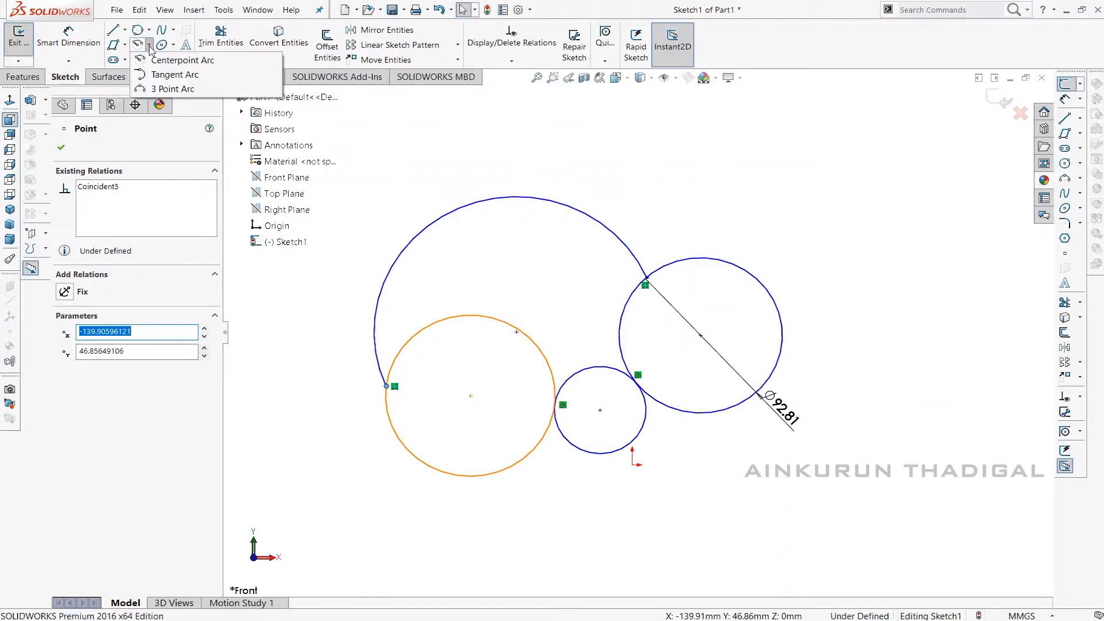
left_click(159, 78)
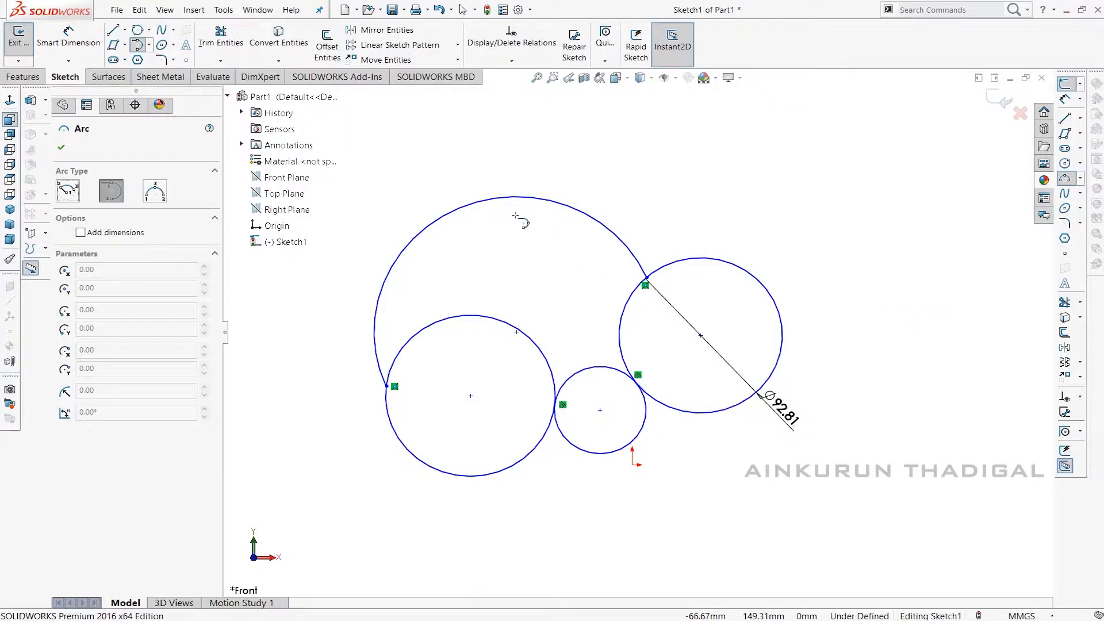
left_click(148, 45)
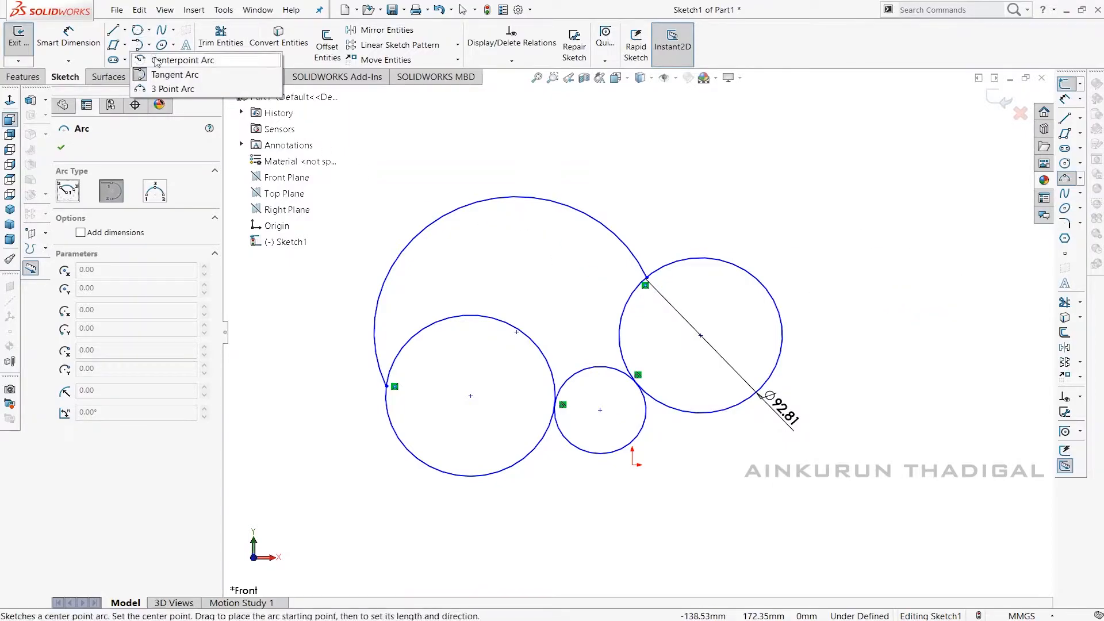
left_click(156, 61)
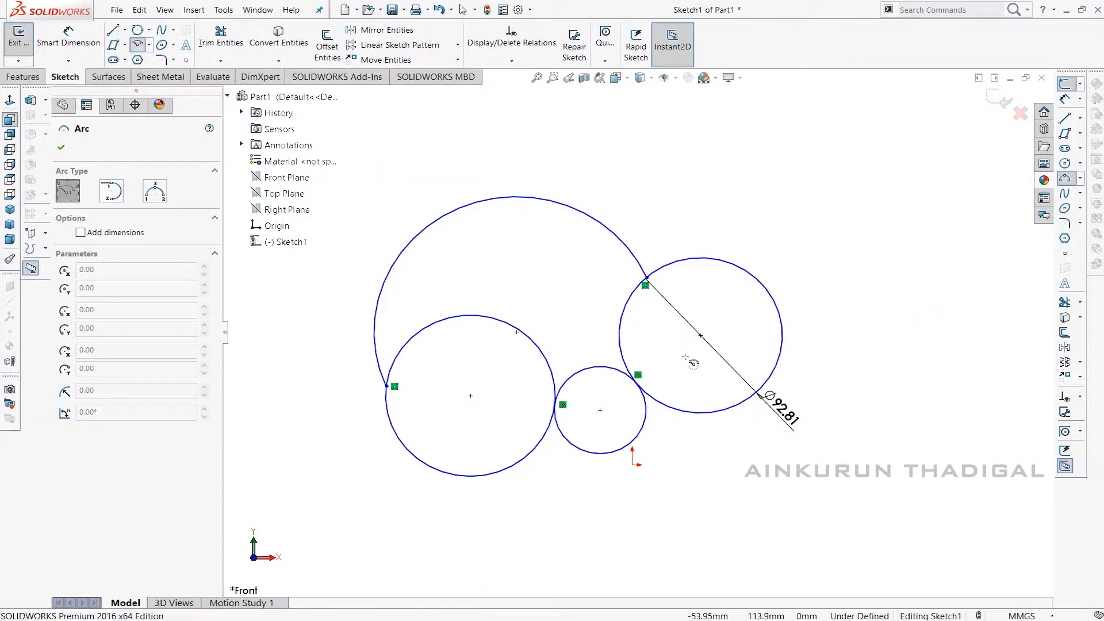
left_click(700, 410)
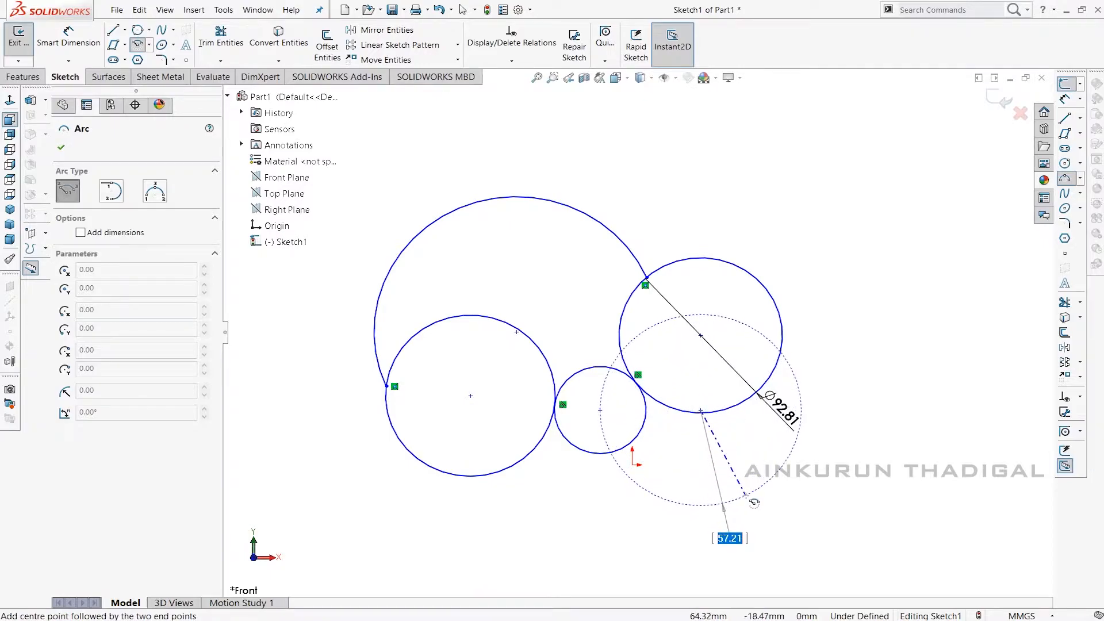
left_click(746, 495)
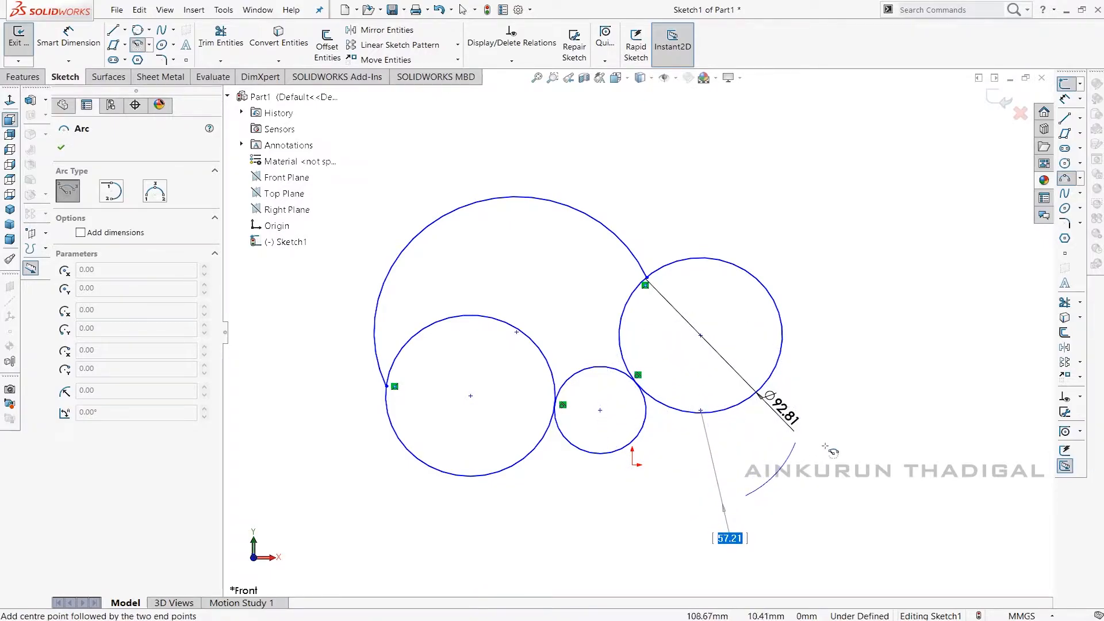
left_click(780, 352)
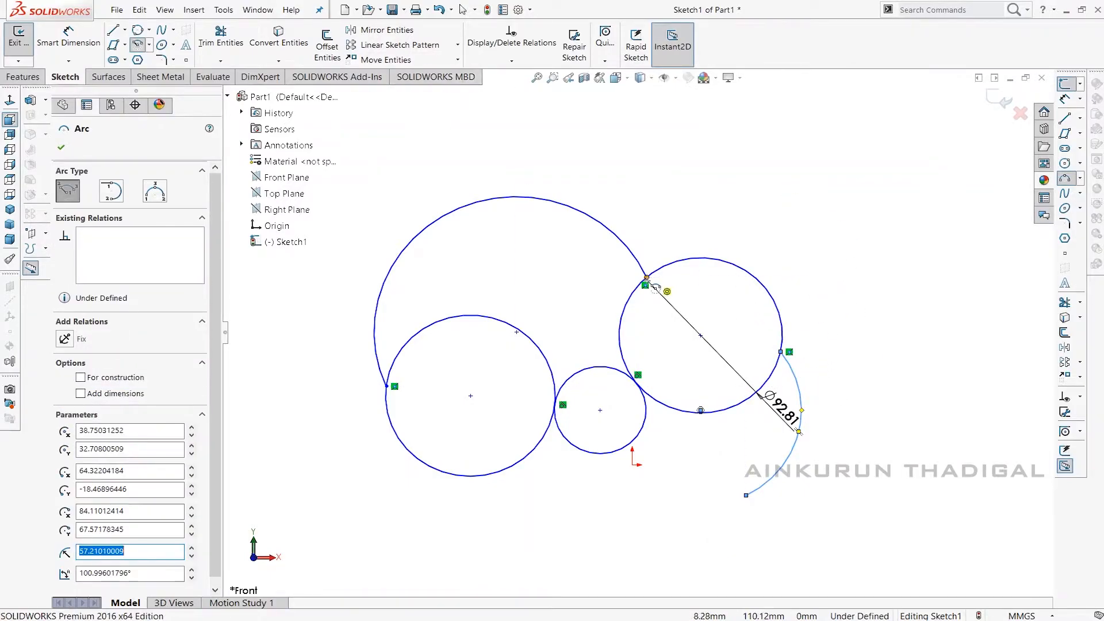
Step: Draw a tangent arc from the large arc's endpoint on the dimensioned circle, looping above to a point on the large arc's upper left
left_click(149, 44)
left_click(174, 75)
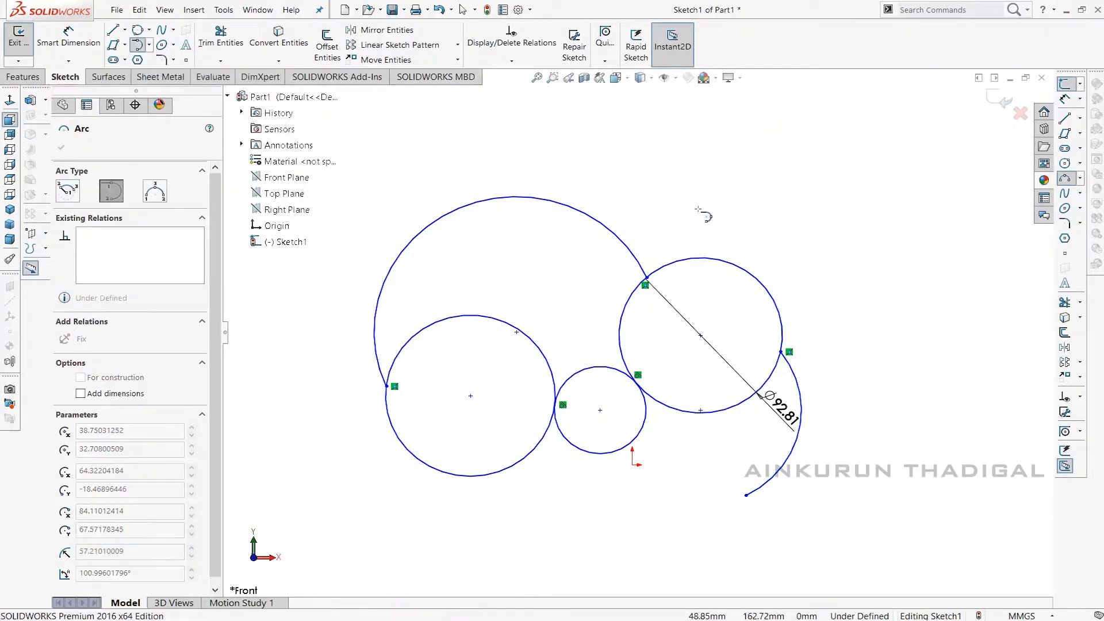
left_click(647, 277)
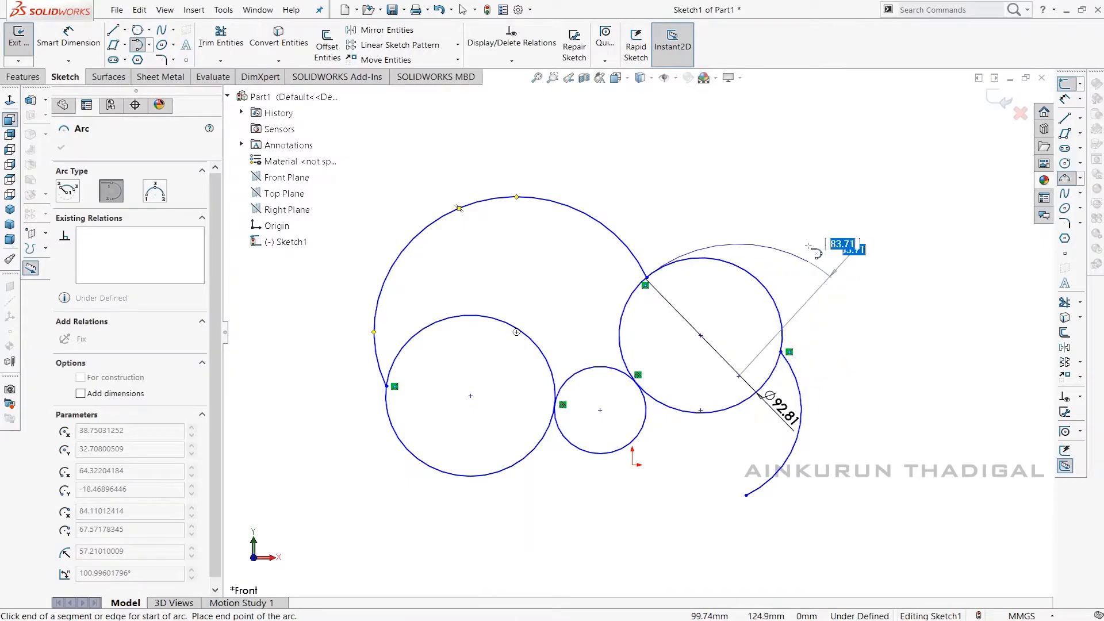
left_click(458, 208)
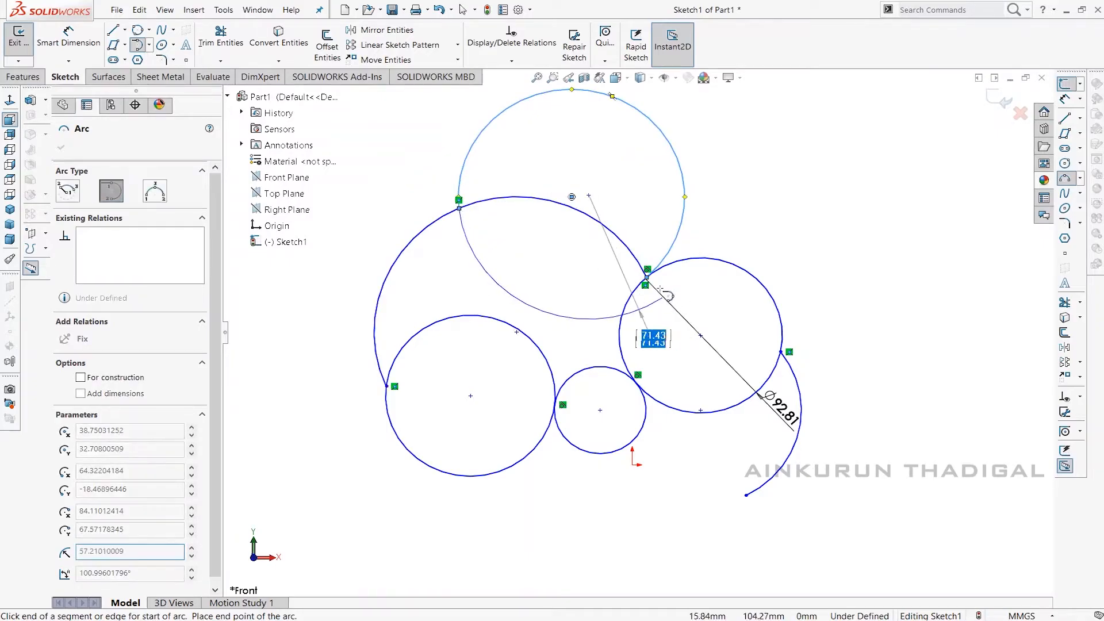
right_click(547, 227)
left_click(569, 258)
left_click(569, 260)
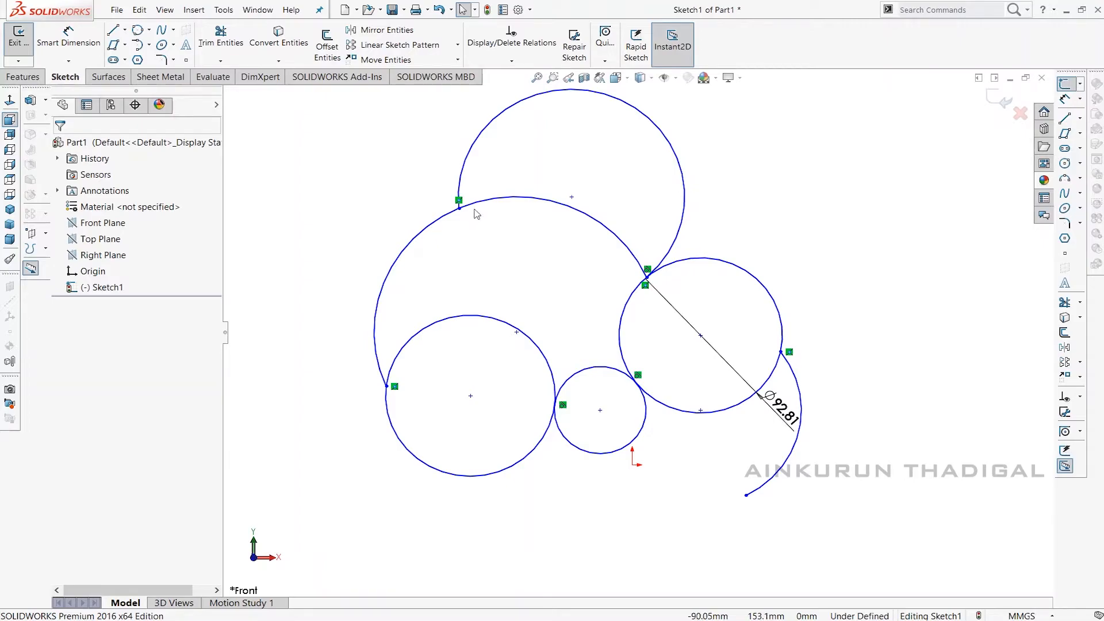
Step: Shrink the upper tangent arc freehand to about 58 mm radius, with the dimensioned circle shifted slightly up and to the right
left_click_drag(494, 131, 538, 143)
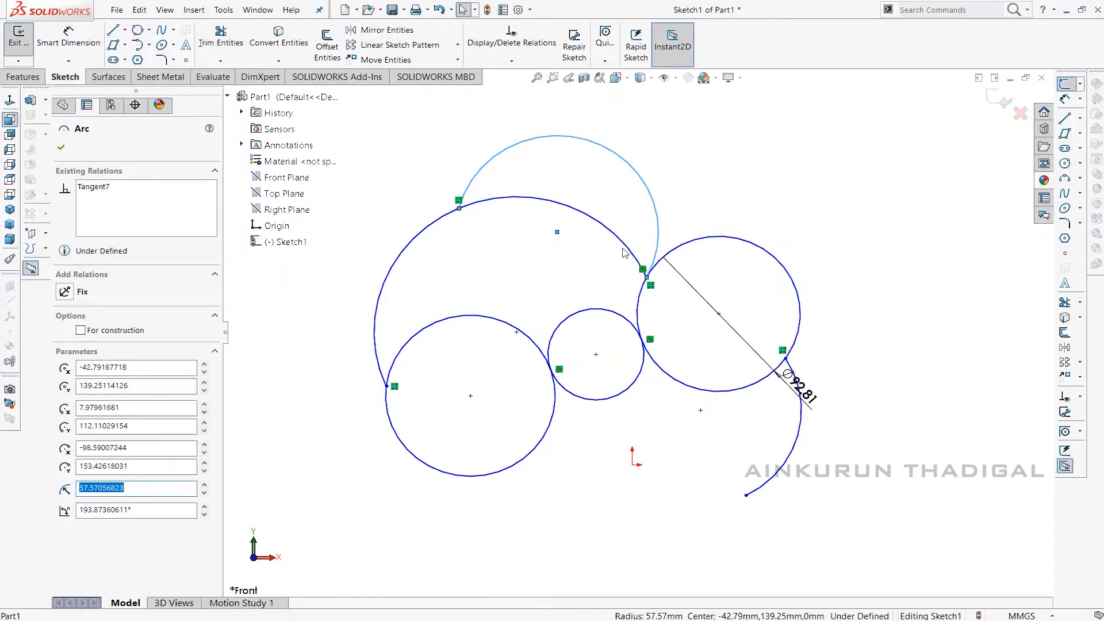
left_click(697, 175)
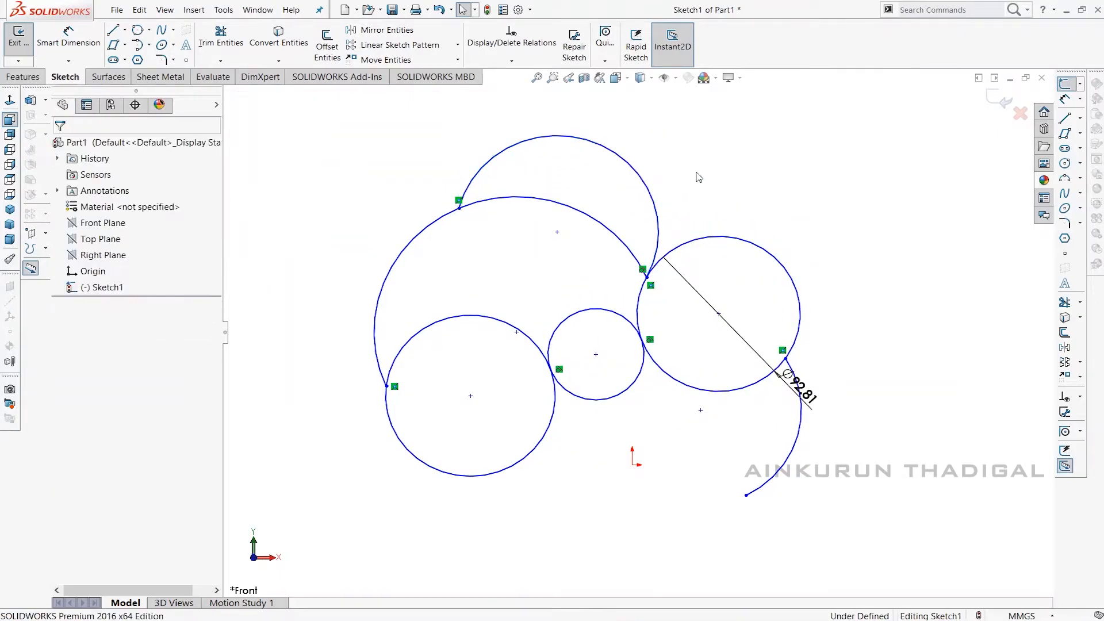
Step: Draw a separate 3-point arc of about 65 mm radius, nearly a semicircle, above and to the right of the dimensioned circle
left_click(149, 49)
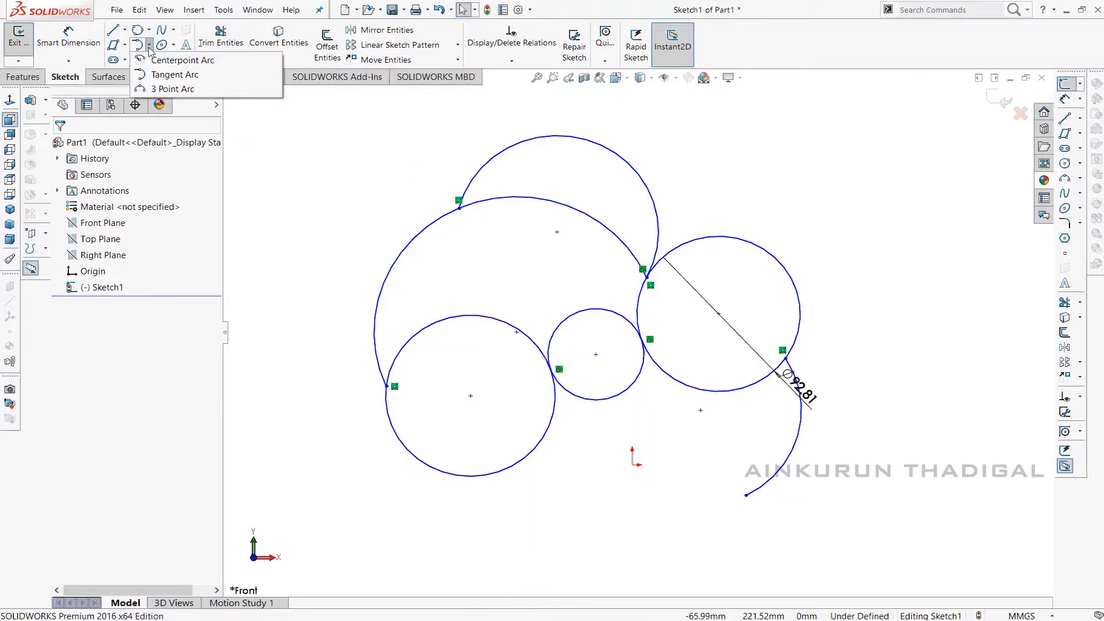
left_click(160, 89)
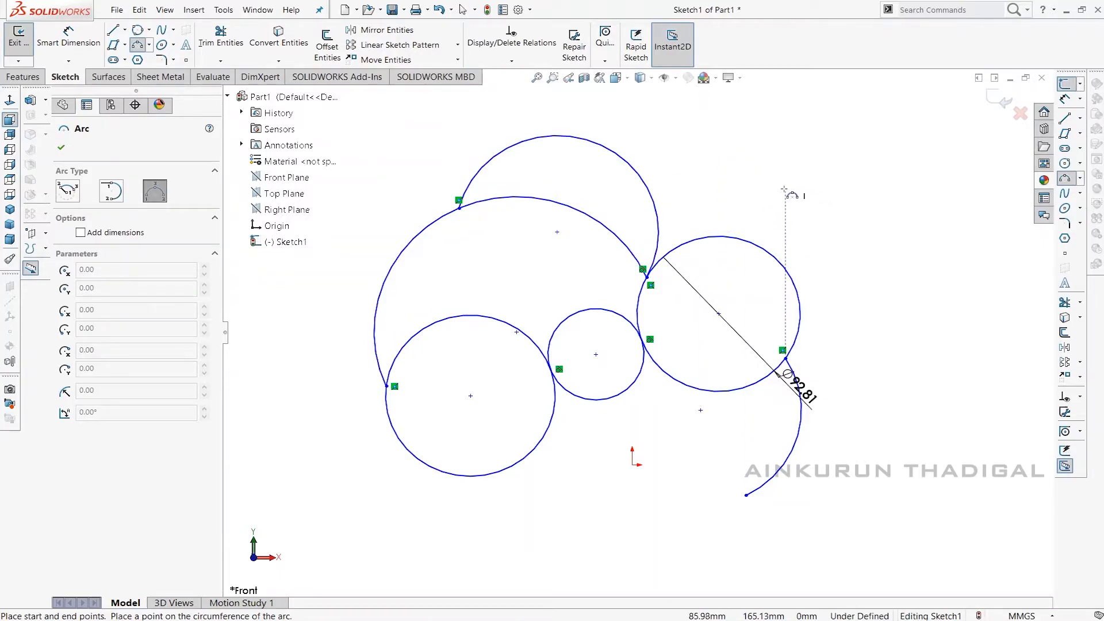
left_click(751, 203)
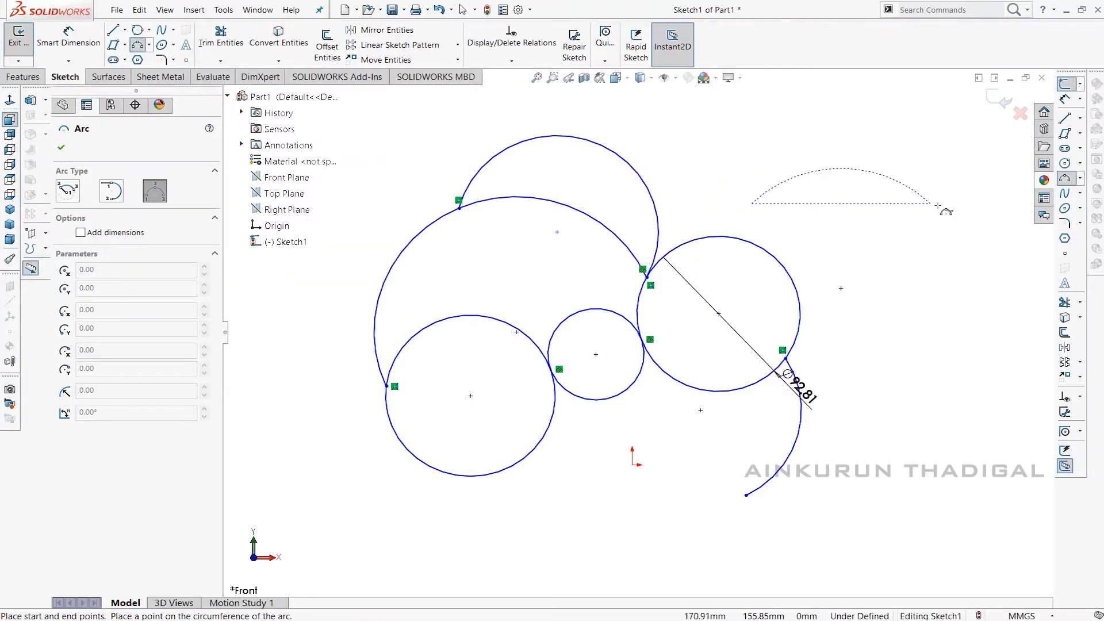
left_click(976, 203)
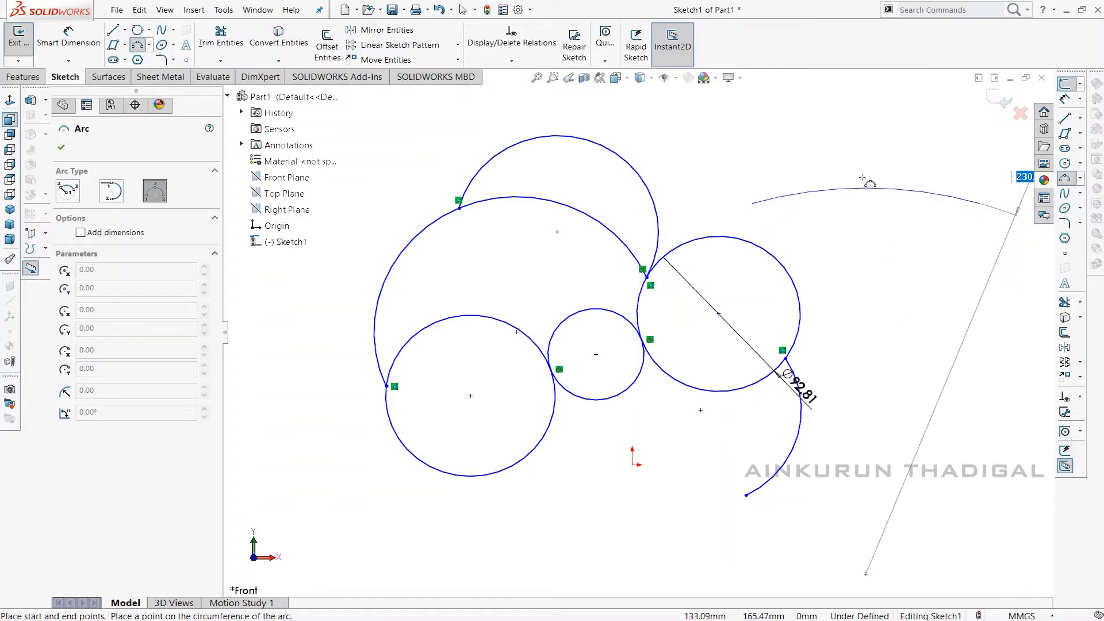
left_click(835, 103)
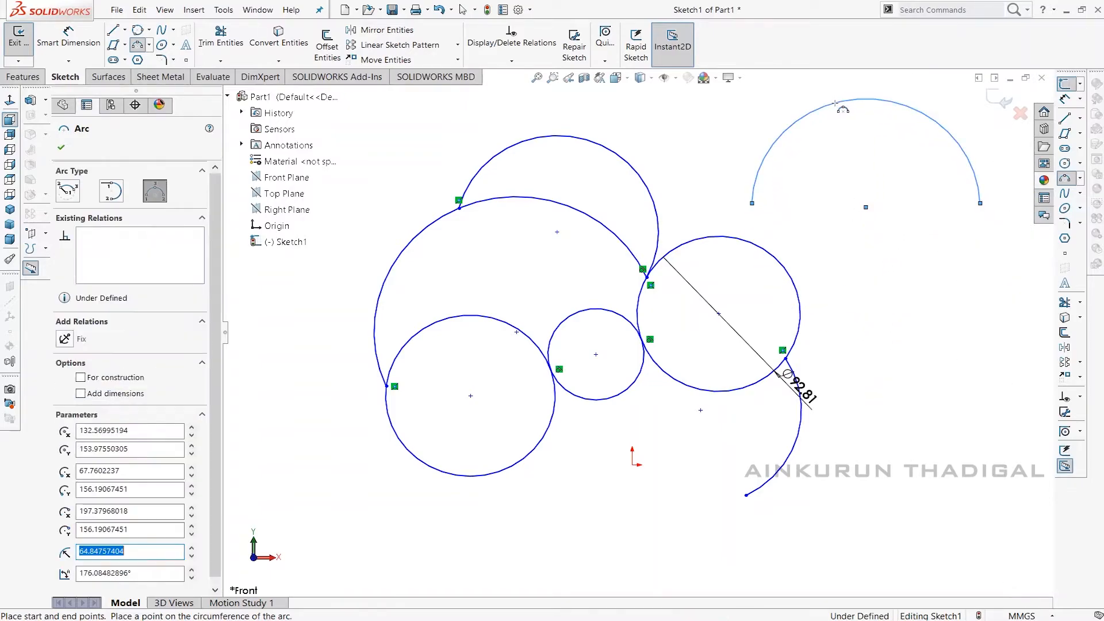
right_click(801, 153)
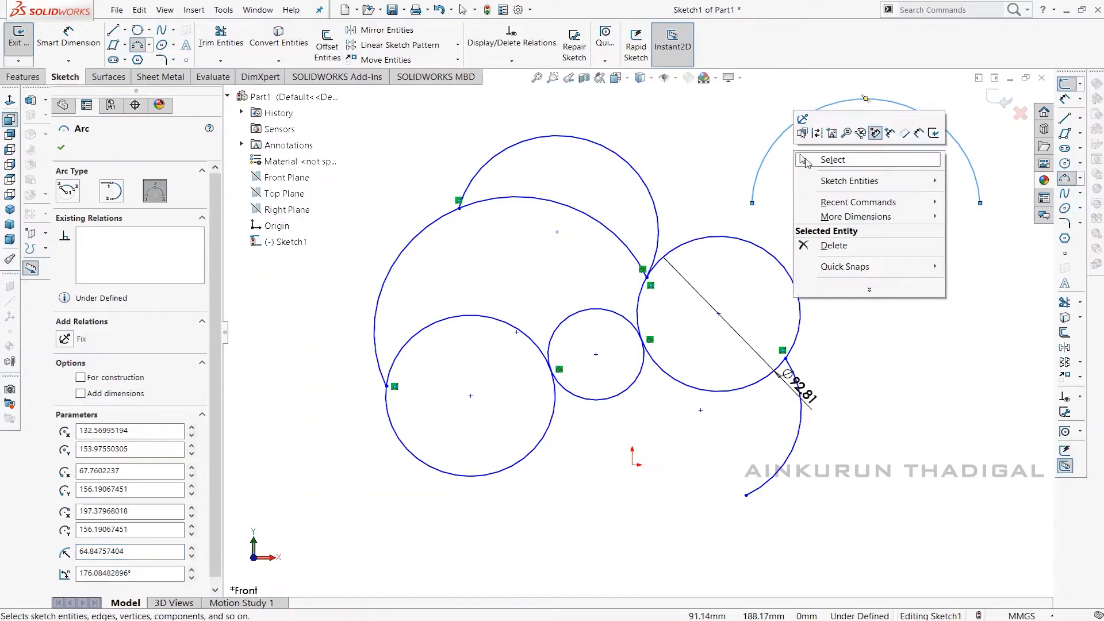
left_click(808, 159)
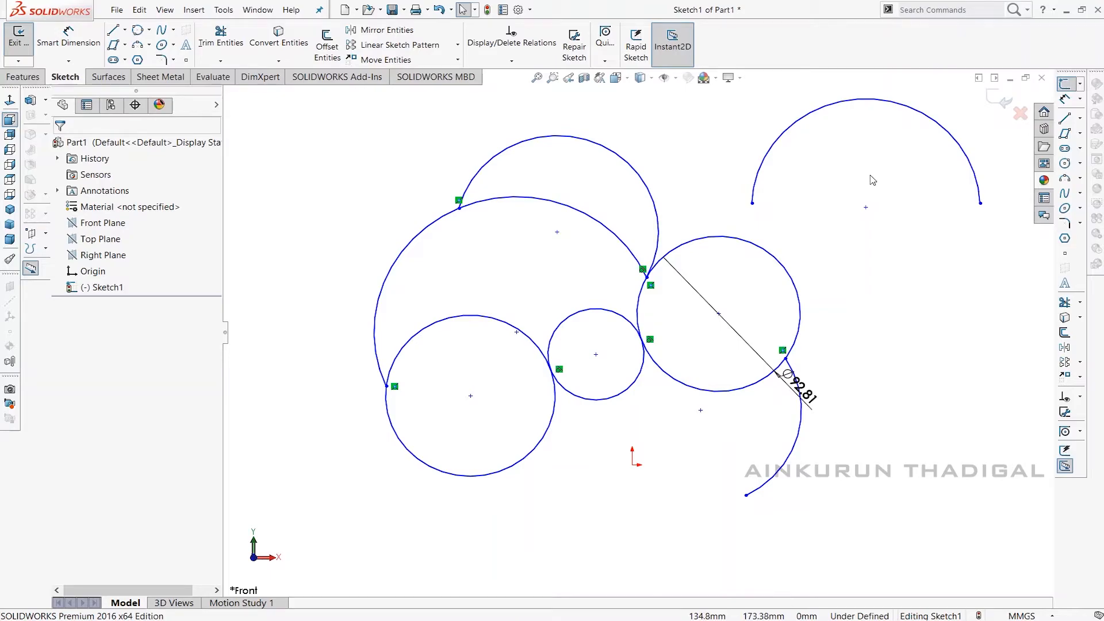
left_click(149, 44)
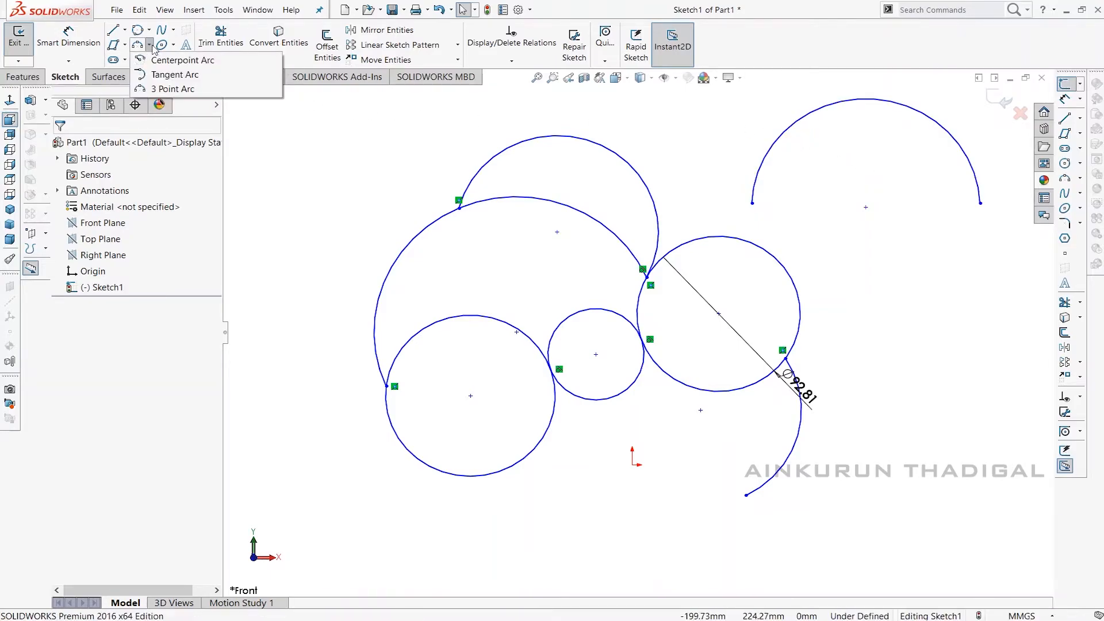
left_click(172, 89)
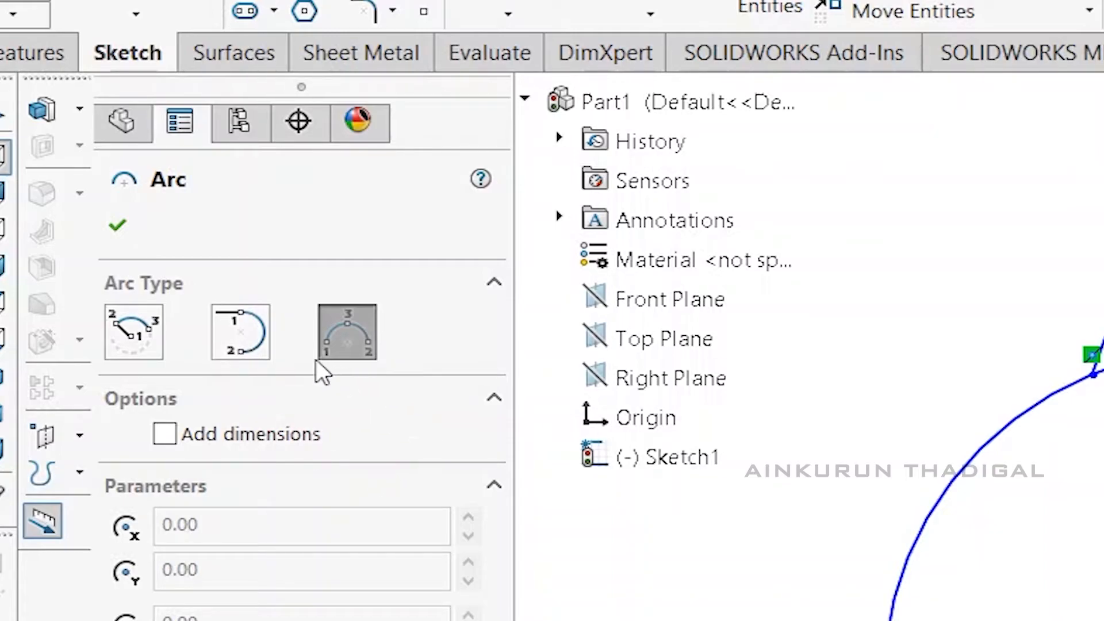
left_click(242, 327)
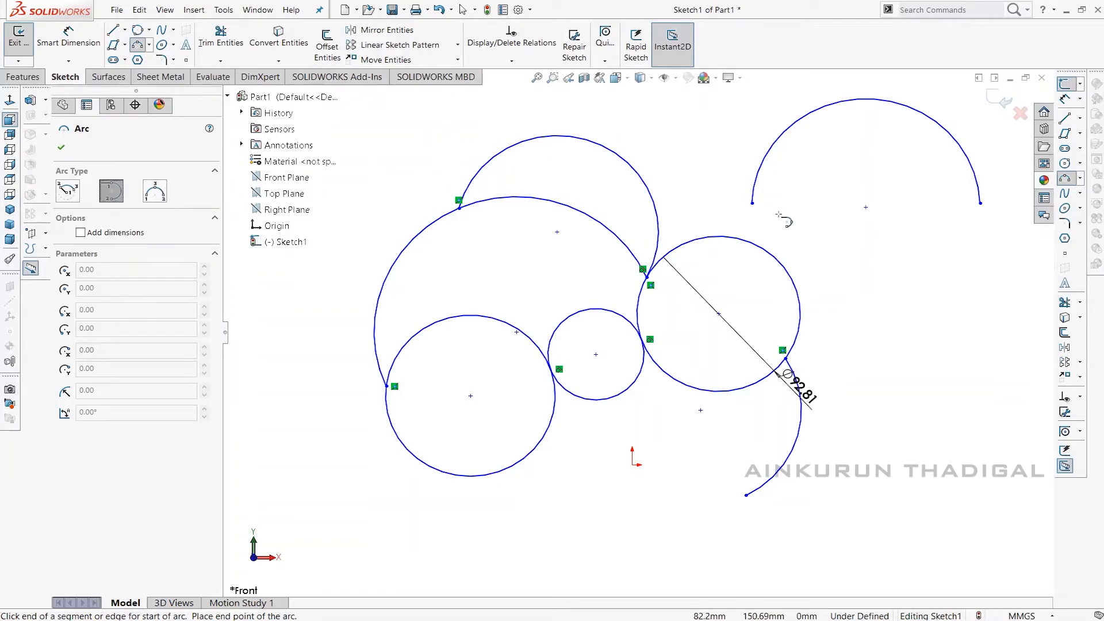
right_click(714, 194)
left_click(739, 208)
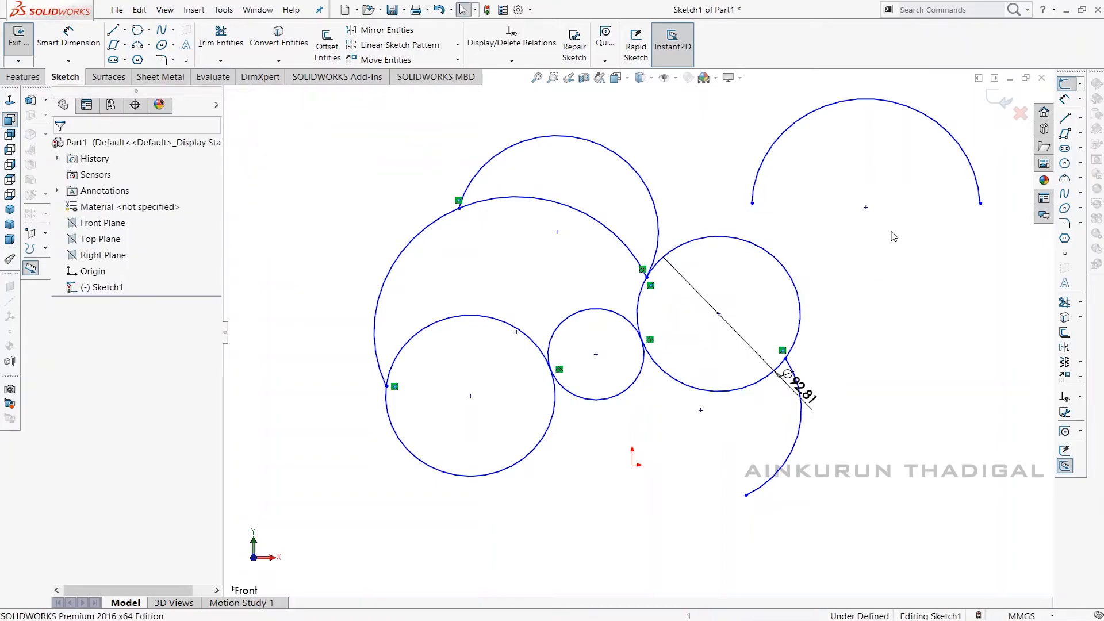
Step: Dimension the left circle's diameter with the text inside the circle, accepting the drawn size
left_click(1064, 99)
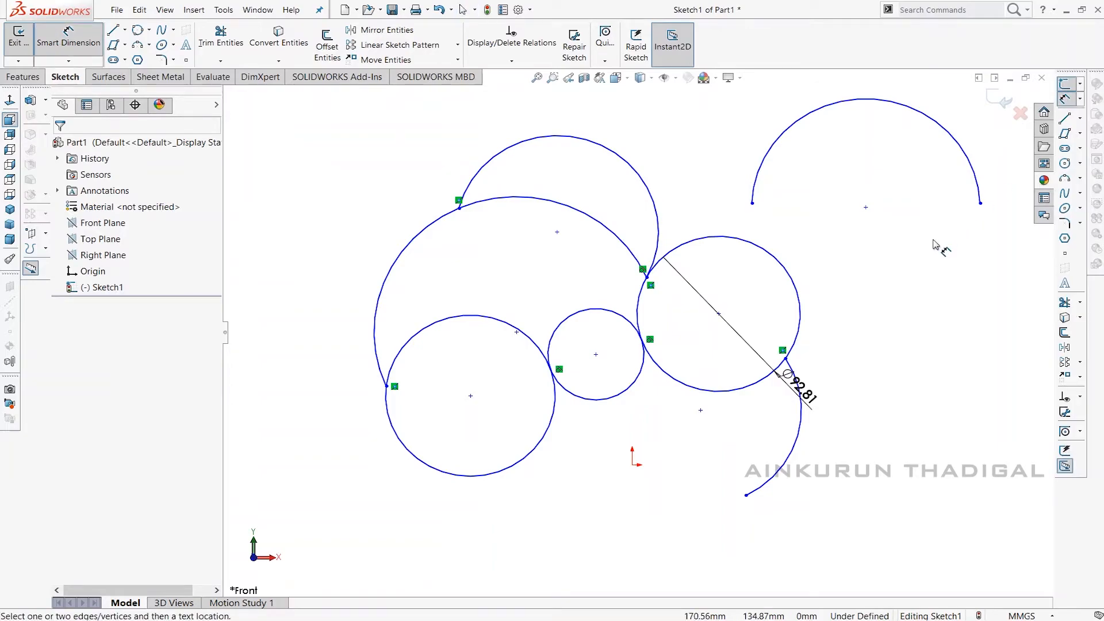
left_click(451, 317)
left_click(441, 373)
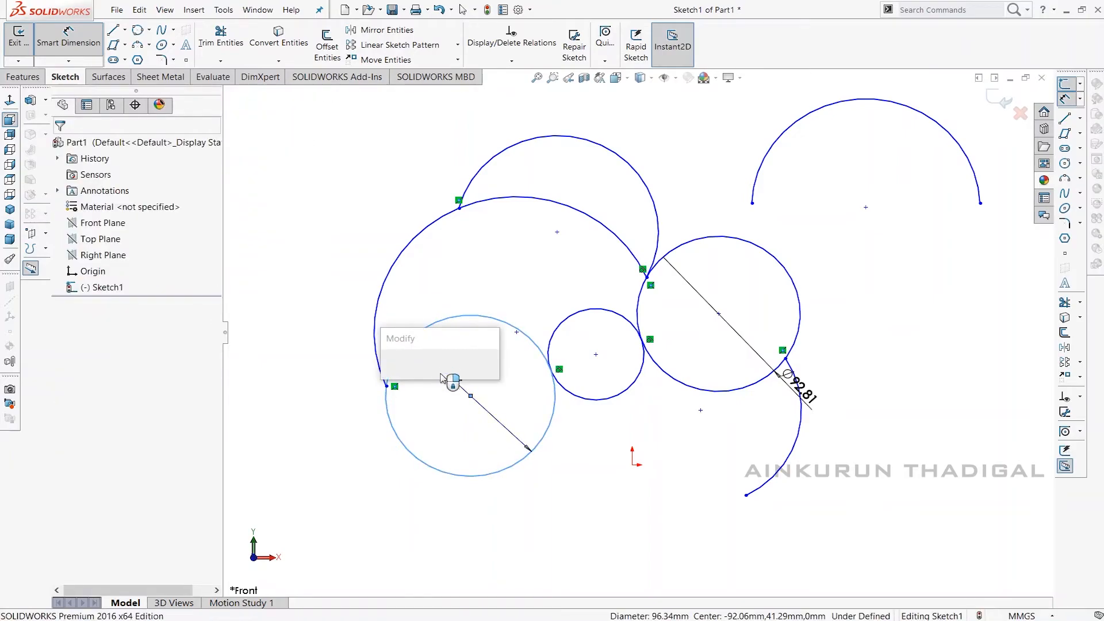
key("Return")
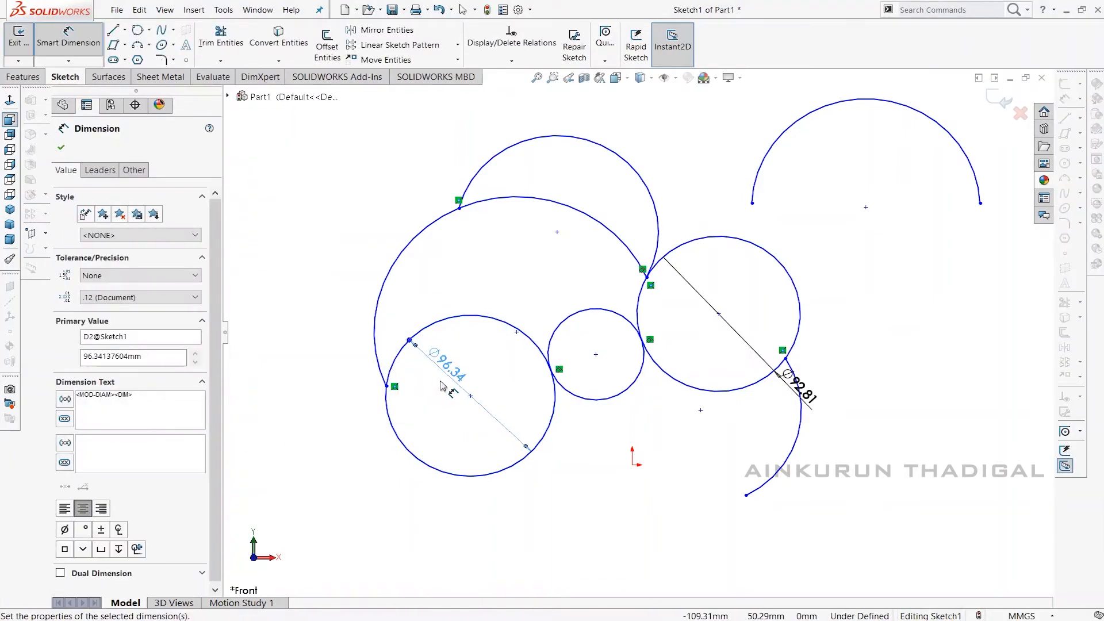
Step: Dimension the radius of the upper tangent arc with the text outside its upper right, accepting the drawn size
left_click(649, 168)
left_click(650, 167)
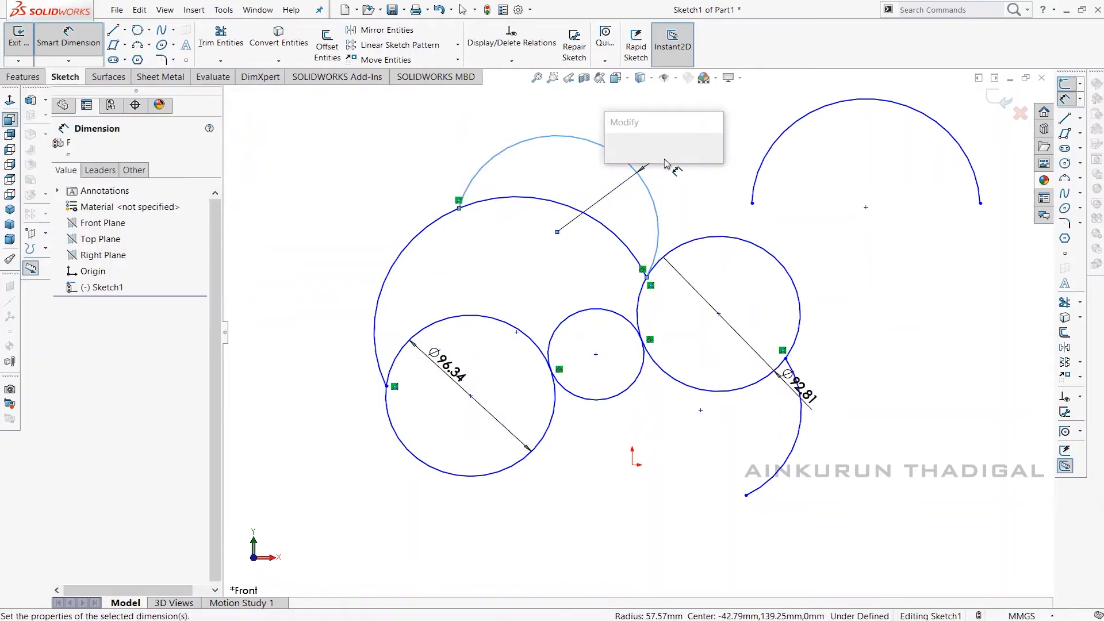
key("Return")
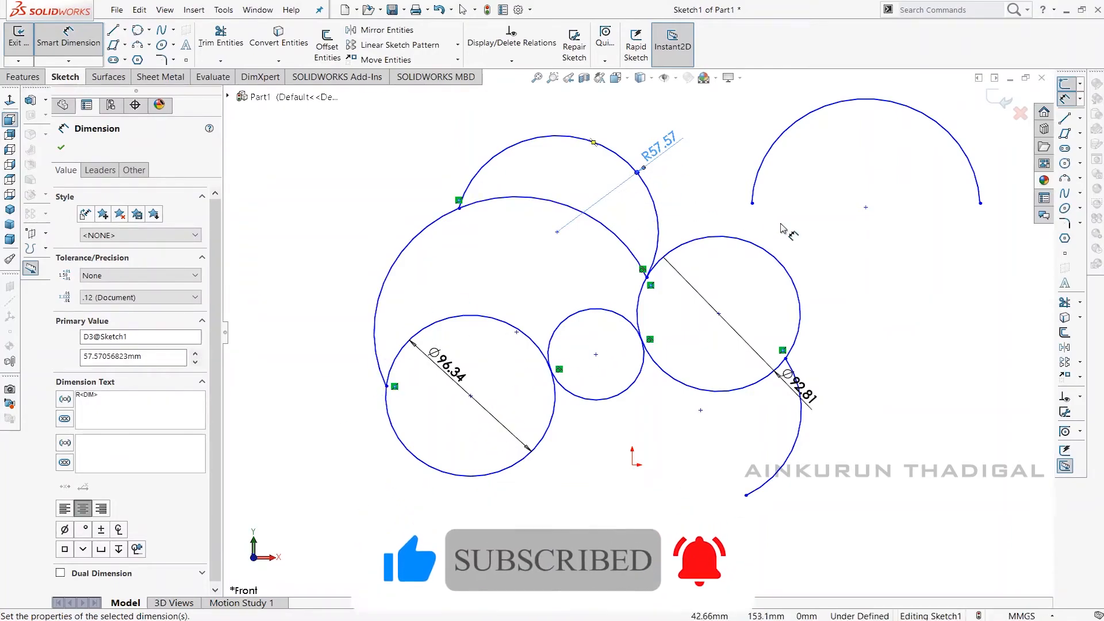
right_click(810, 229)
left_click(788, 224)
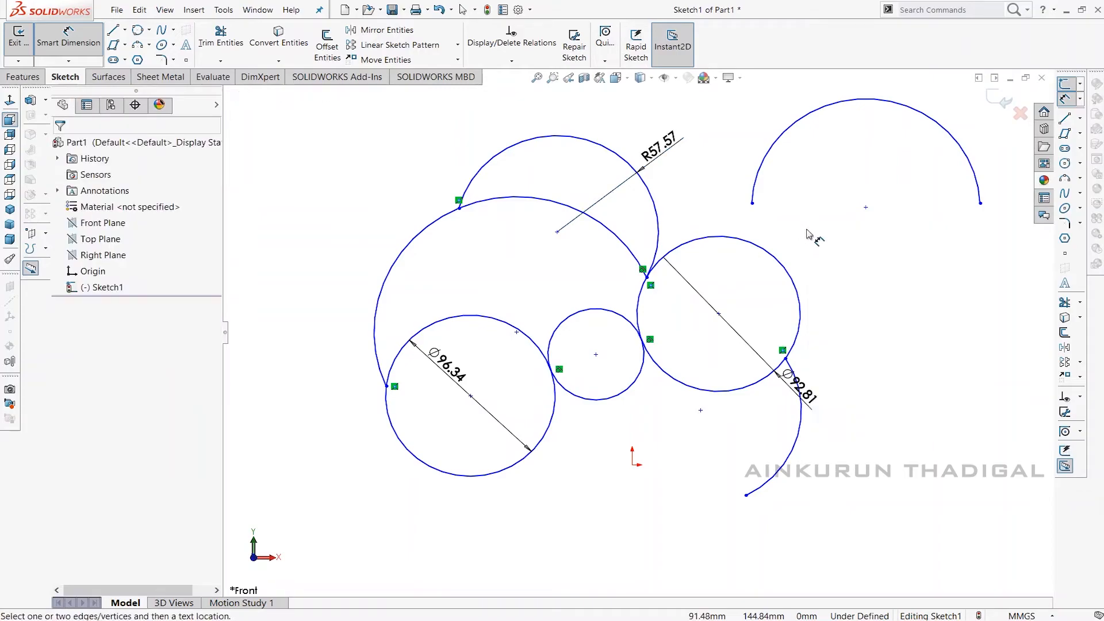